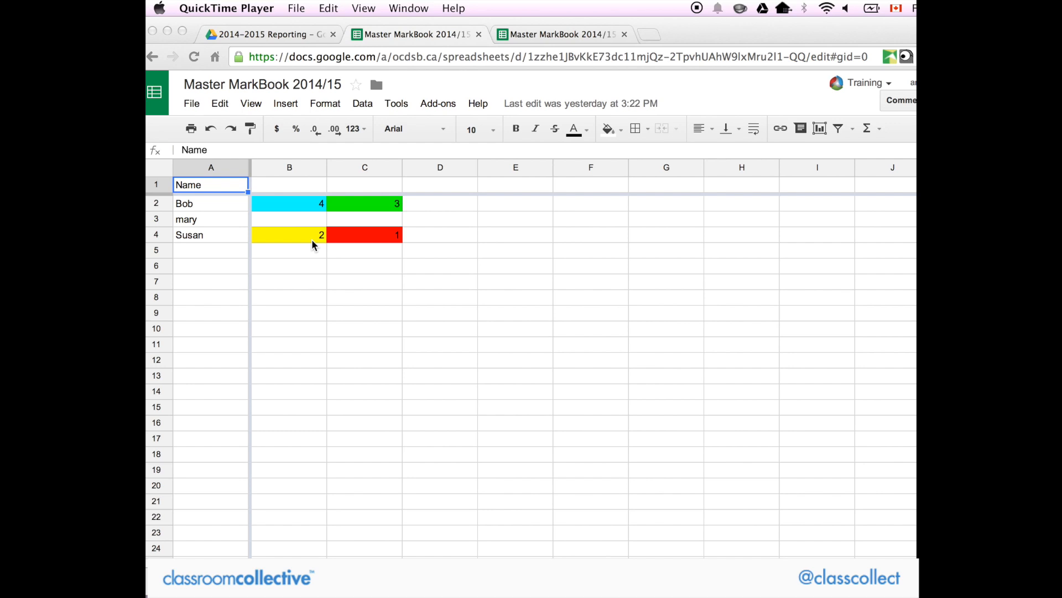
Step: Switch to Google Drive and create a new folder named markbook in My Drive
{"action": "left_click", "coordinate": [281, 36]}
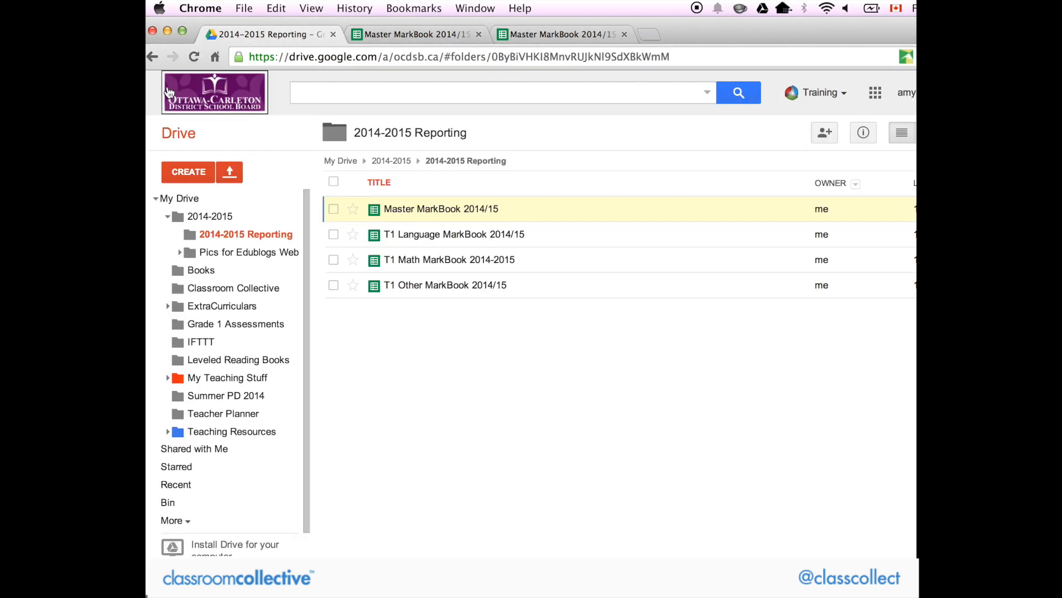
{"action": "left_click", "coordinate": [185, 199]}
{"action": "left_click", "coordinate": [188, 172]}
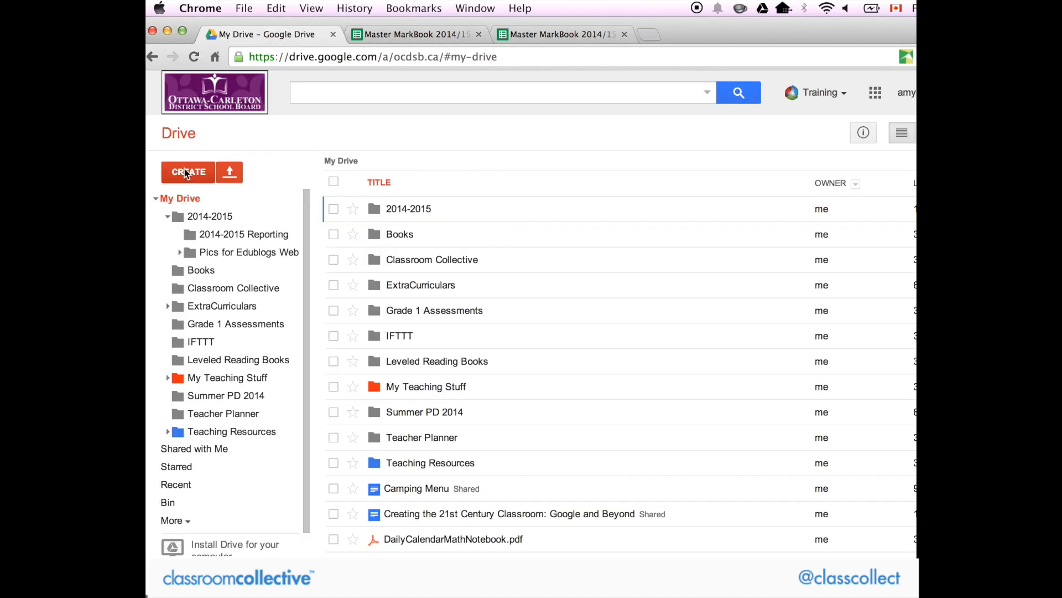
{"action": "left_click", "coordinate": [190, 206]}
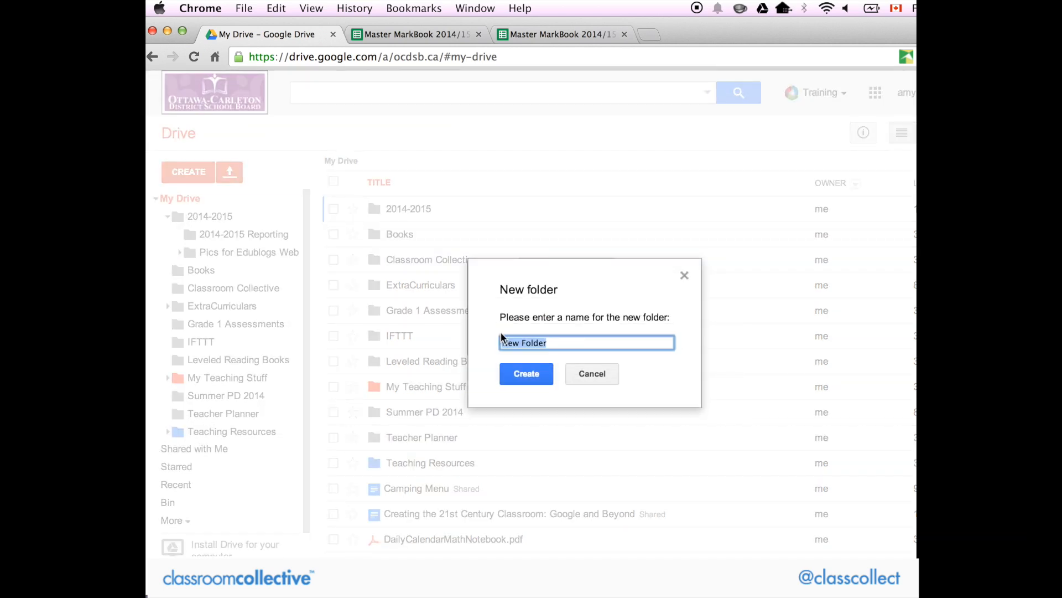
{"action": "key", "text": "BackSpace"}
{"action": "type", "text": "markbook"}
{"action": "left_click", "coordinate": [539, 382]}
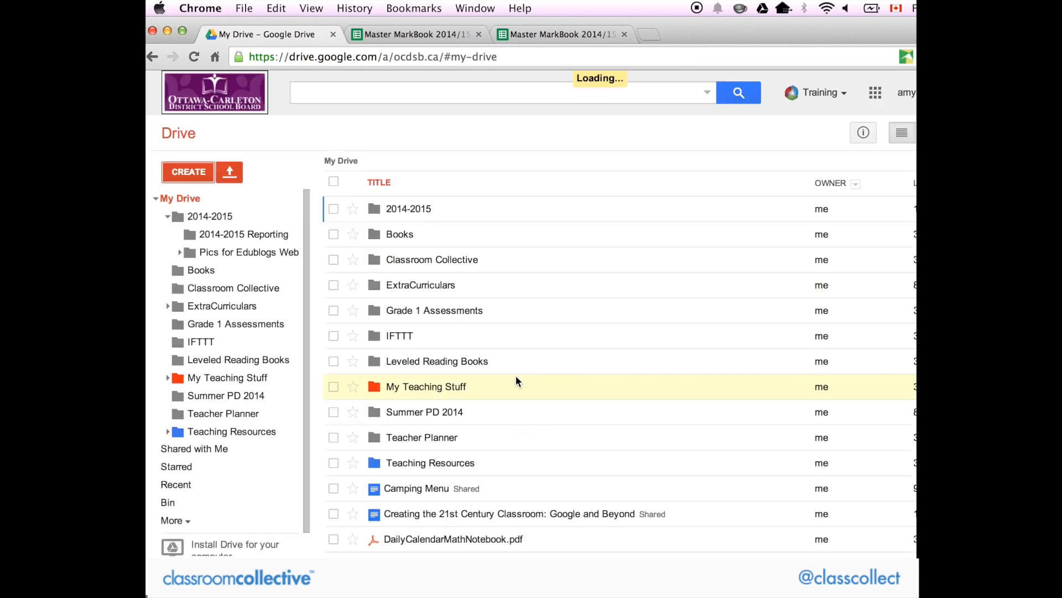
Step: Open the markbook folder and create a new spreadsheet inside it
{"action": "left_click", "coordinate": [418, 387]}
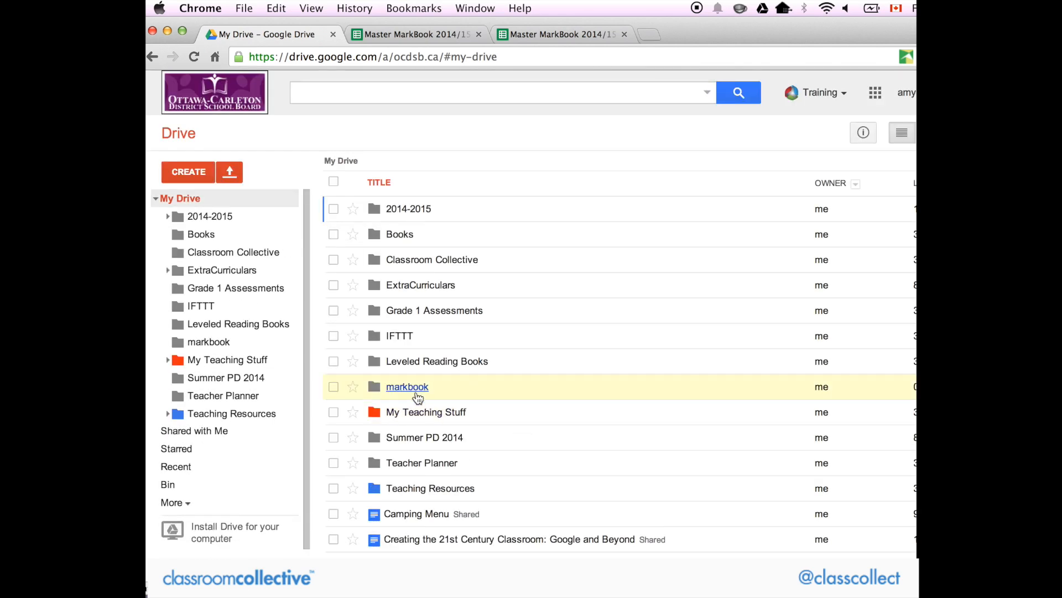
{"action": "left_click", "coordinate": [187, 175]}
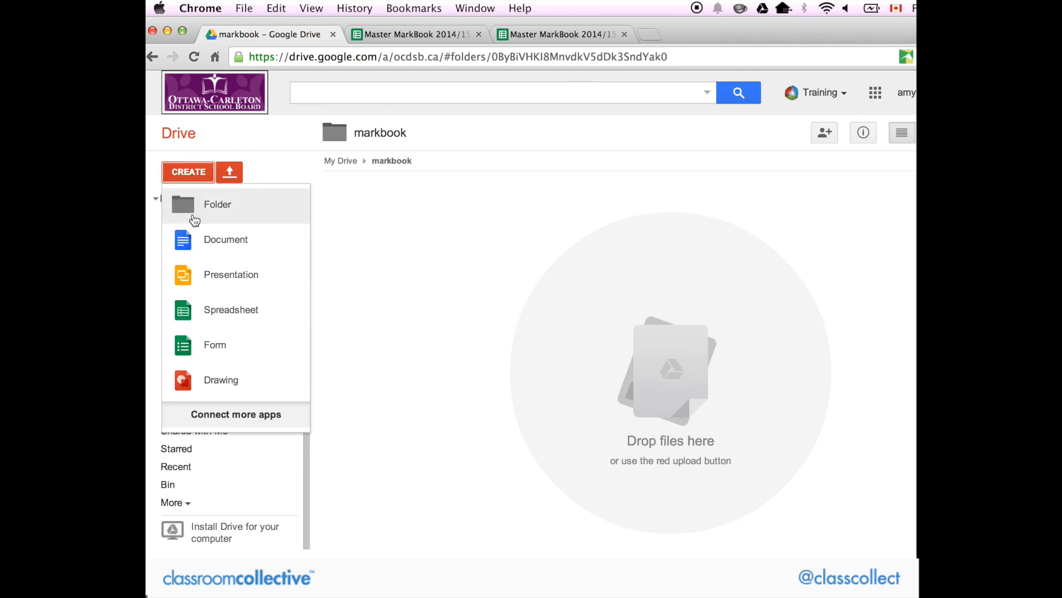
{"action": "left_click", "coordinate": [199, 310]}
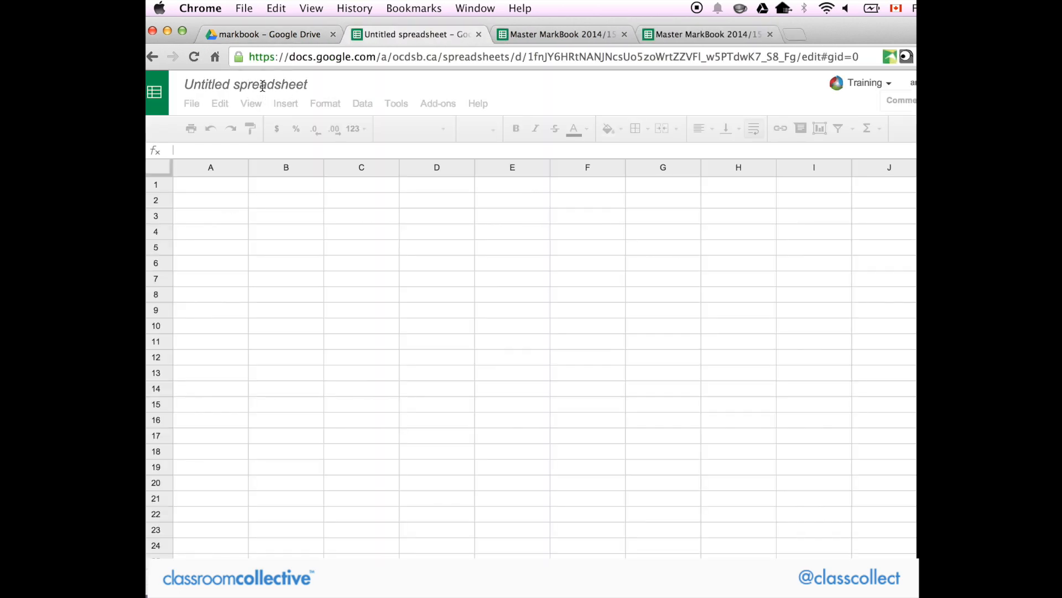
Step: Close the two Master MarkBook 2014/15 spreadsheets and rename the untitled spreadsheet as Master Markbook
{"action": "left_click", "coordinate": [625, 34]}
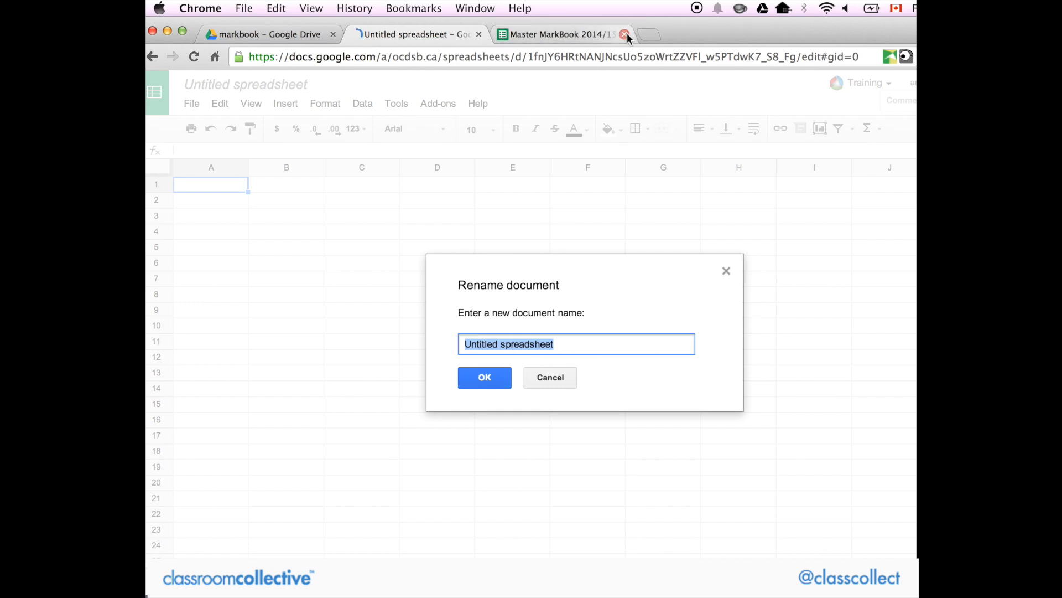
{"action": "left_click", "coordinate": [624, 34]}
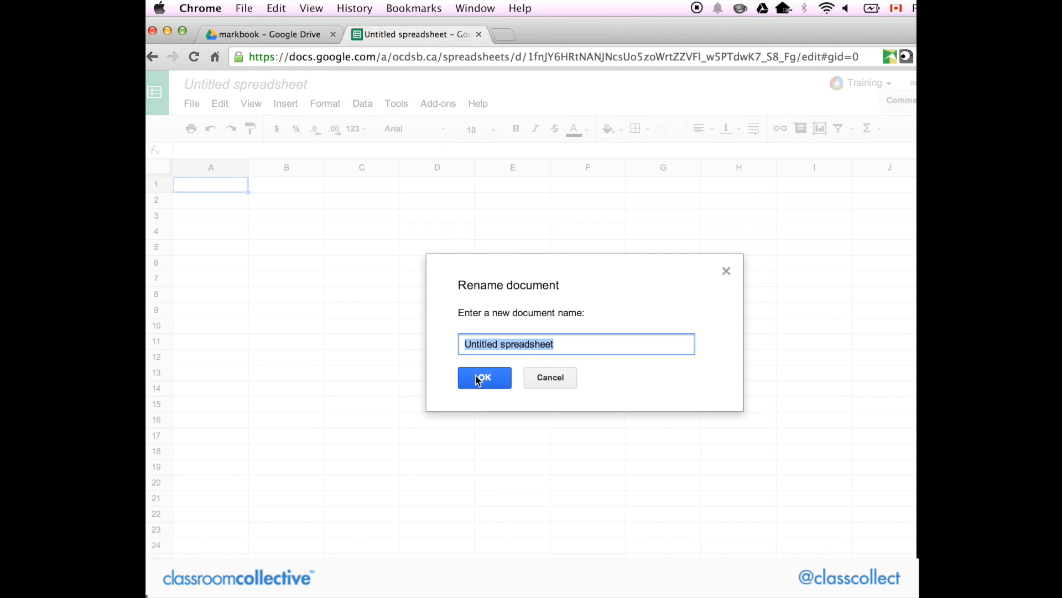
{"action": "type", "text": "Master Mark"}
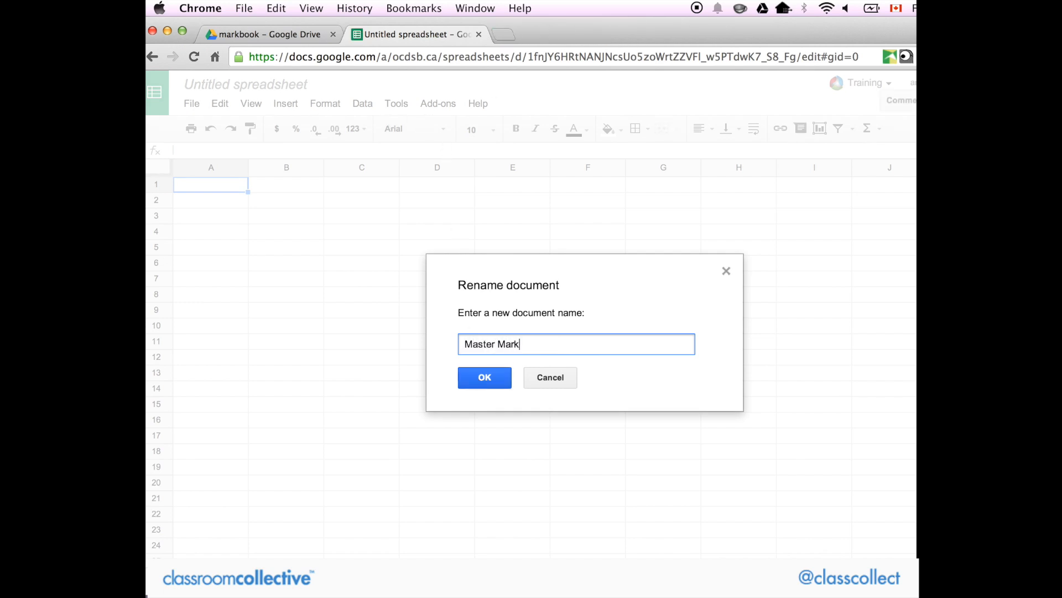
{"action": "type", "text": "book"}
{"action": "left_click", "coordinate": [471, 379]}
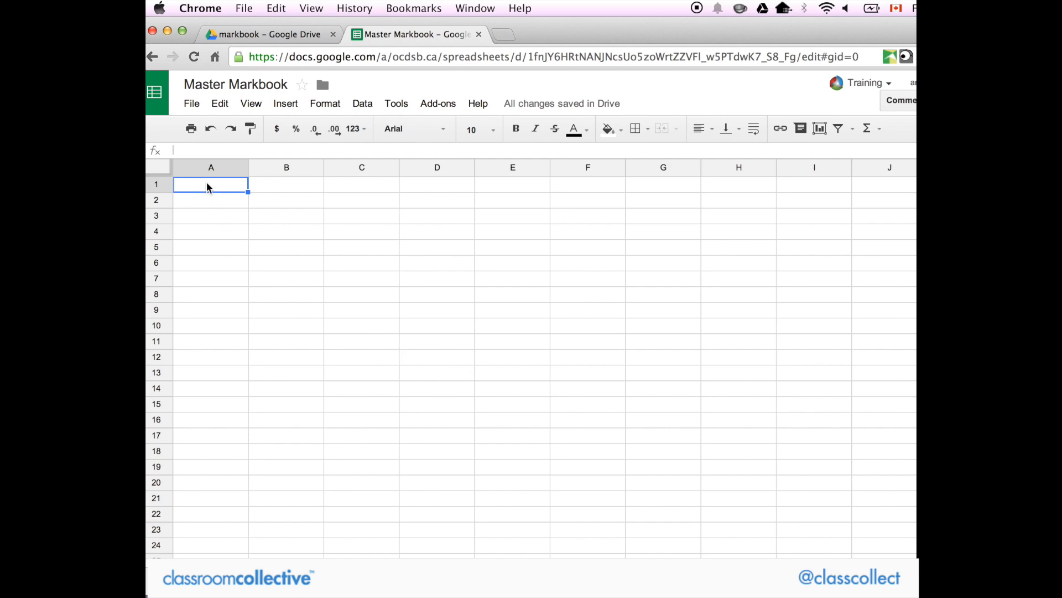
Step: Enter the heading Name in cell A1 and freeze the first row of the sheet
{"action": "type", "text": "Name"}
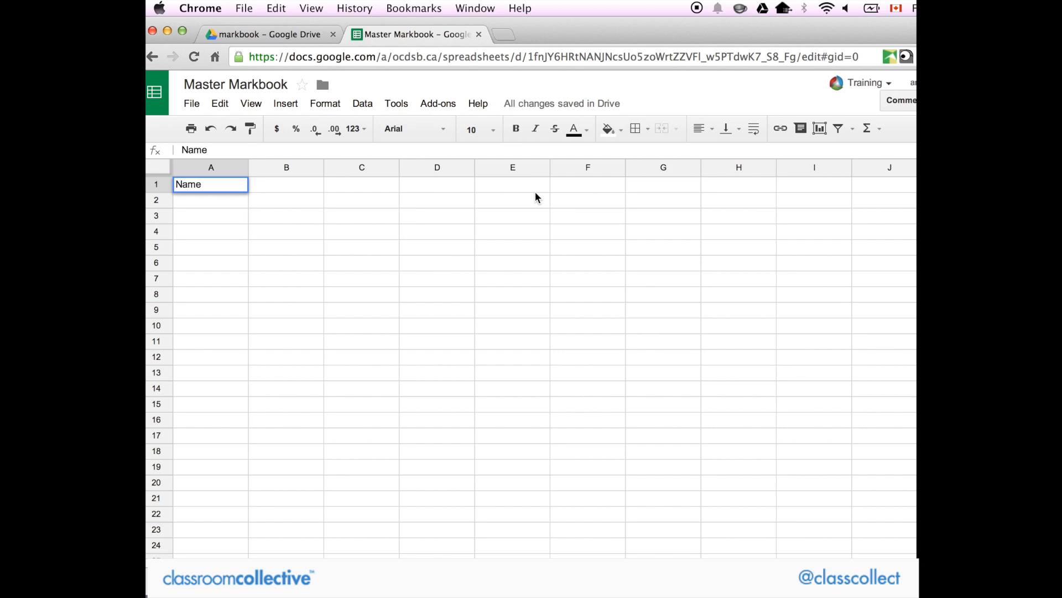
{"action": "scroll", "coordinate": [264, 217], "scroll_direction": "down", "scroll_amount": 6}
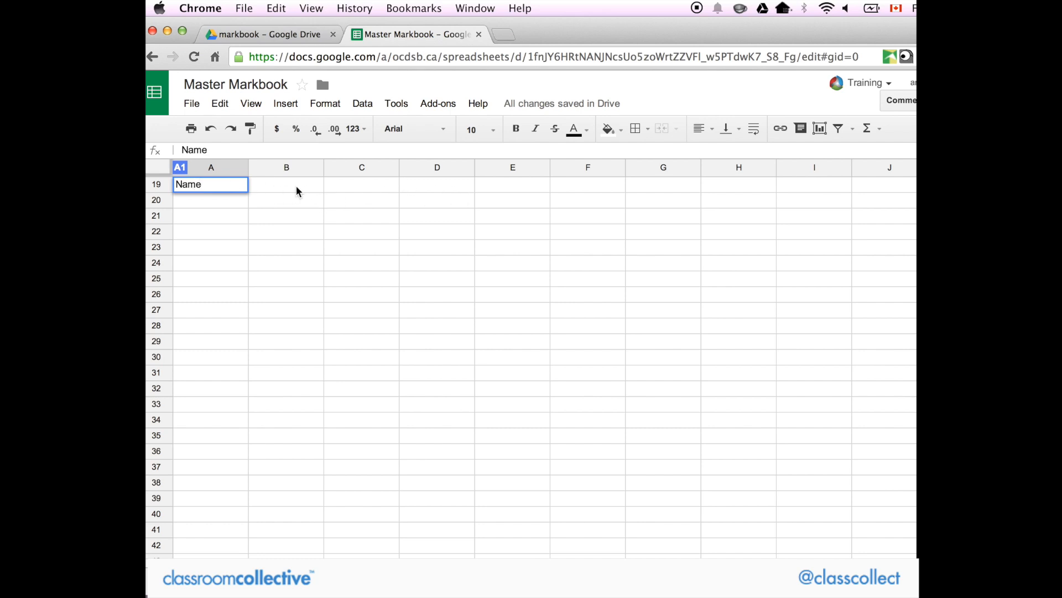
{"action": "scroll", "coordinate": [241, 258], "scroll_direction": "up", "scroll_amount": 6}
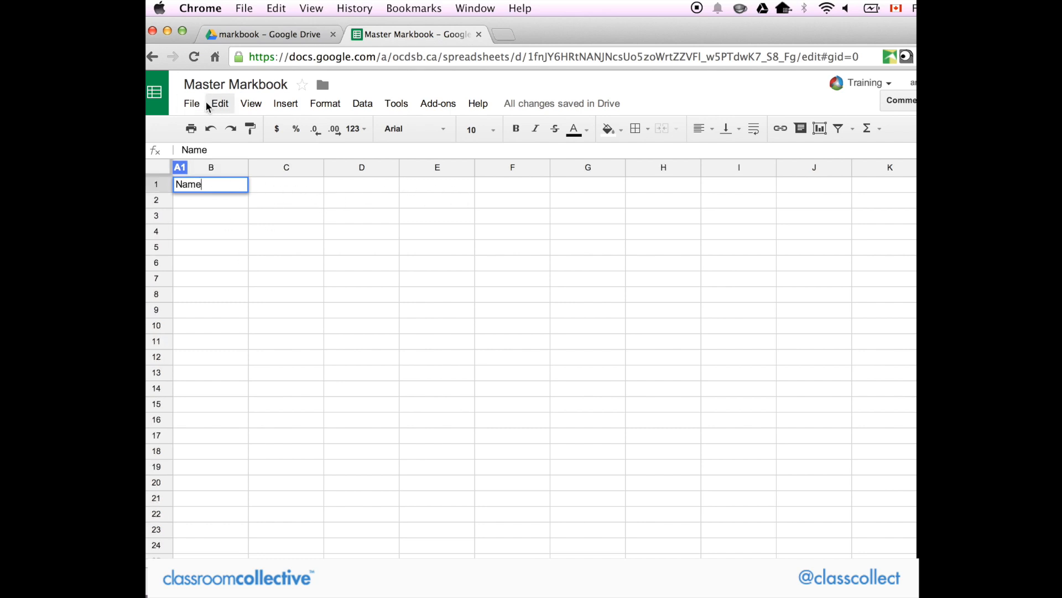
{"action": "left_click", "coordinate": [257, 103]}
{"action": "mouse_move", "coordinate": [332, 133]}
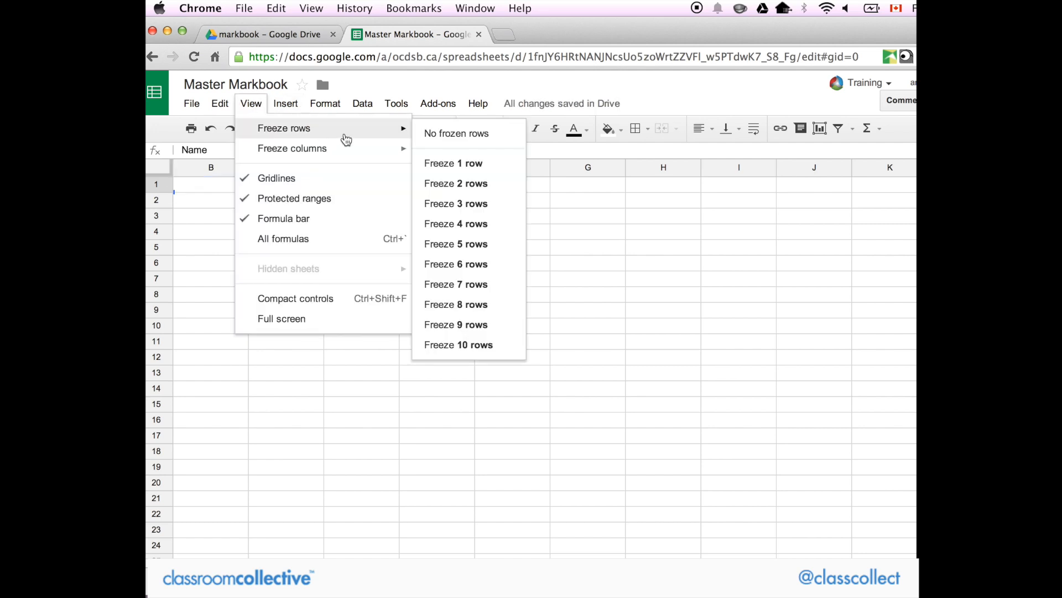
{"action": "left_click", "coordinate": [440, 163]}
{"action": "scroll", "coordinate": [306, 315], "scroll_direction": "down", "scroll_amount": 1}
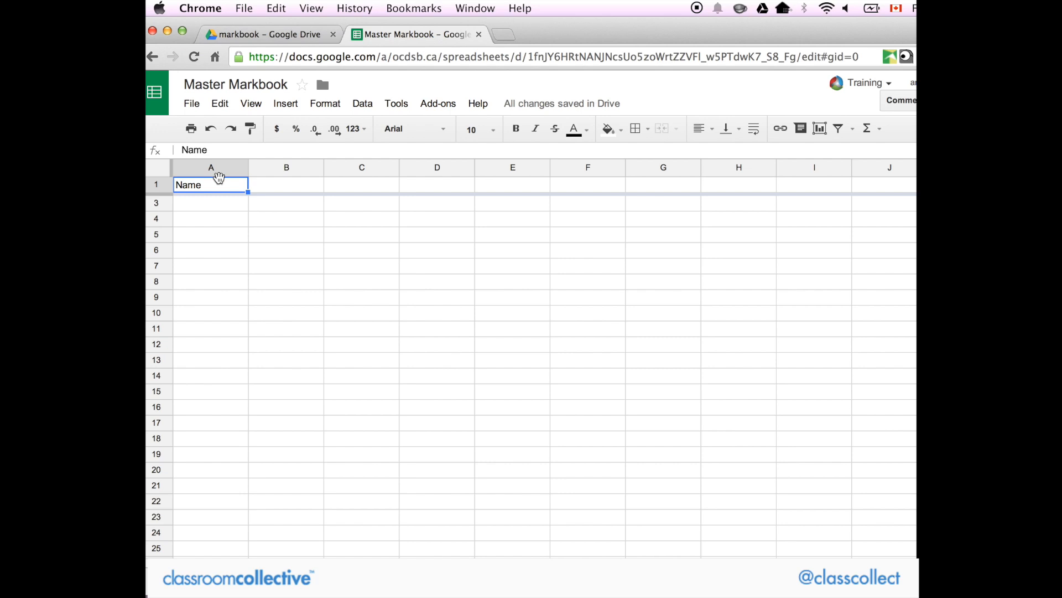
Step: Freeze the first column so the Name column stays in place when scrolling
{"action": "left_click", "coordinate": [284, 103]}
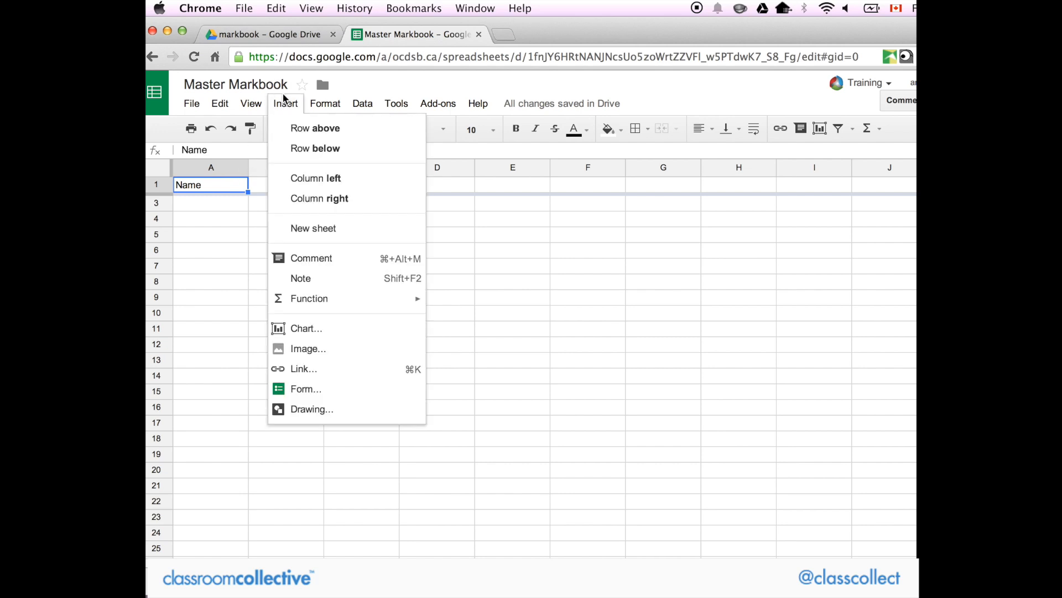
{"action": "mouse_move", "coordinate": [249, 105]}
{"action": "mouse_move", "coordinate": [253, 147]}
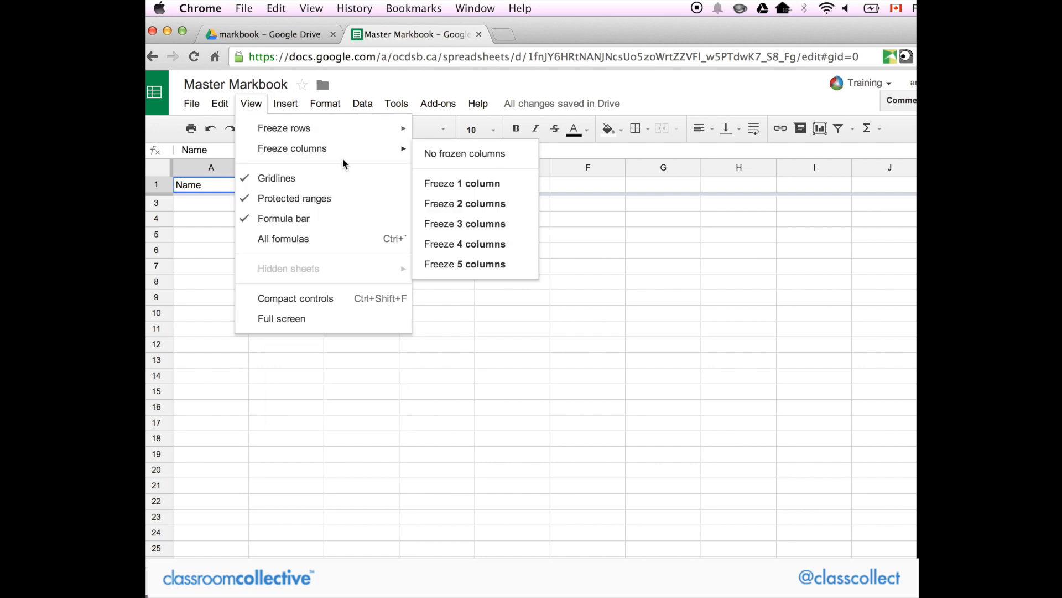
{"action": "left_click", "coordinate": [438, 183]}
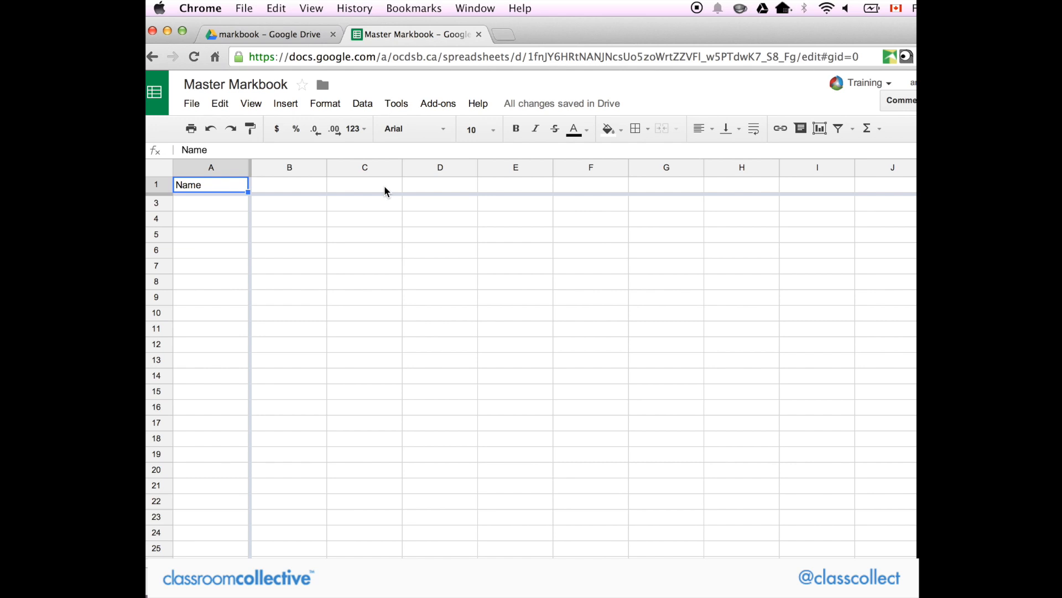
{"action": "scroll", "coordinate": [384, 191], "scroll_direction": "down", "scroll_amount": 7}
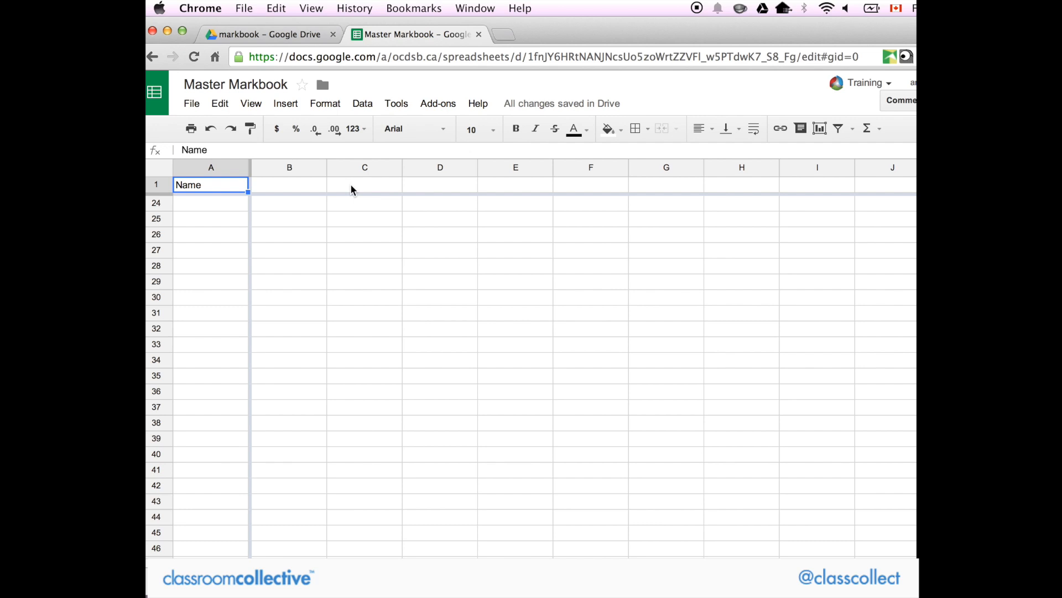
{"action": "scroll", "coordinate": [351, 186], "scroll_direction": "up", "scroll_amount": 7}
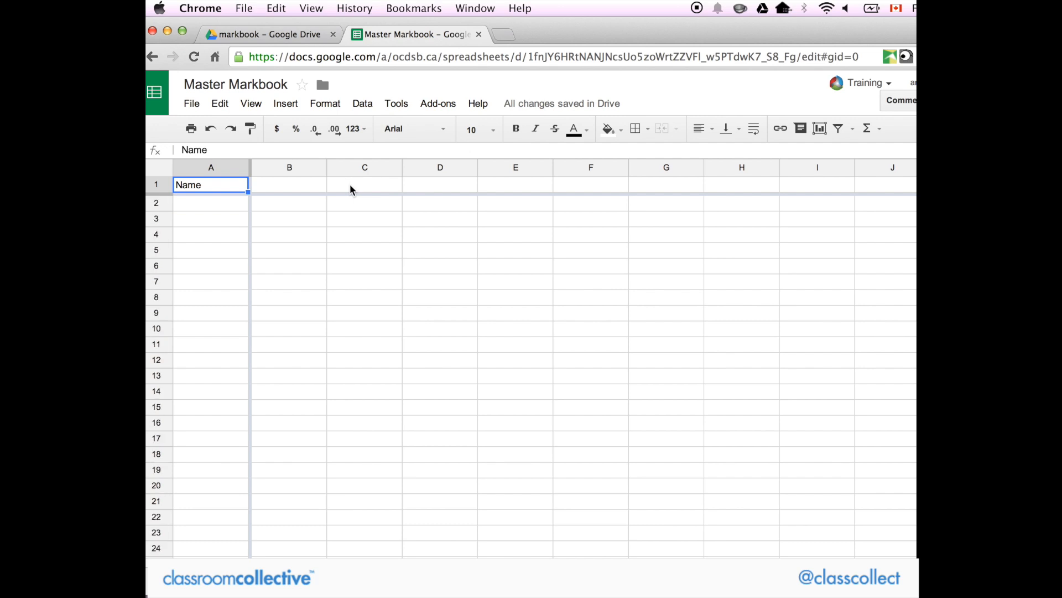
Step: Start conditional formatting on cell B2 with a rule giving text containing 4 a cyan background
{"action": "left_click", "coordinate": [273, 205]}
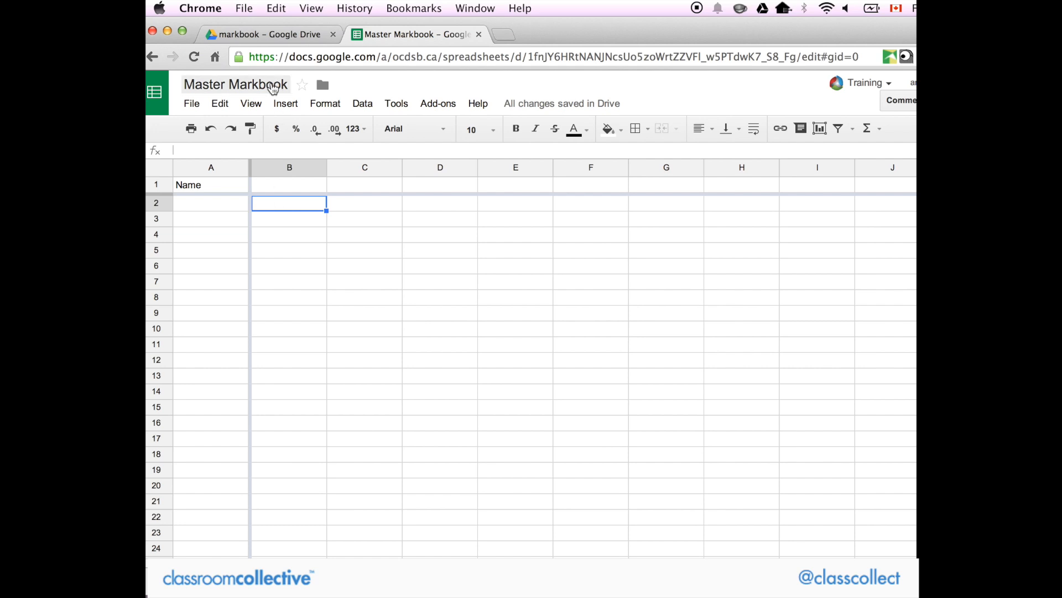
{"action": "left_click", "coordinate": [285, 104]}
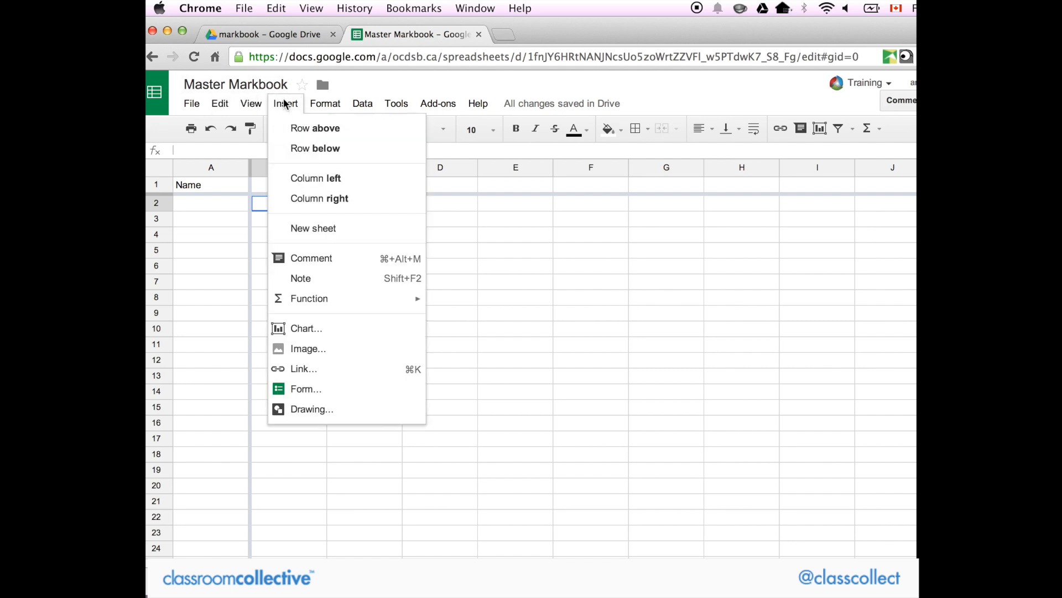
{"action": "mouse_move", "coordinate": [318, 102]}
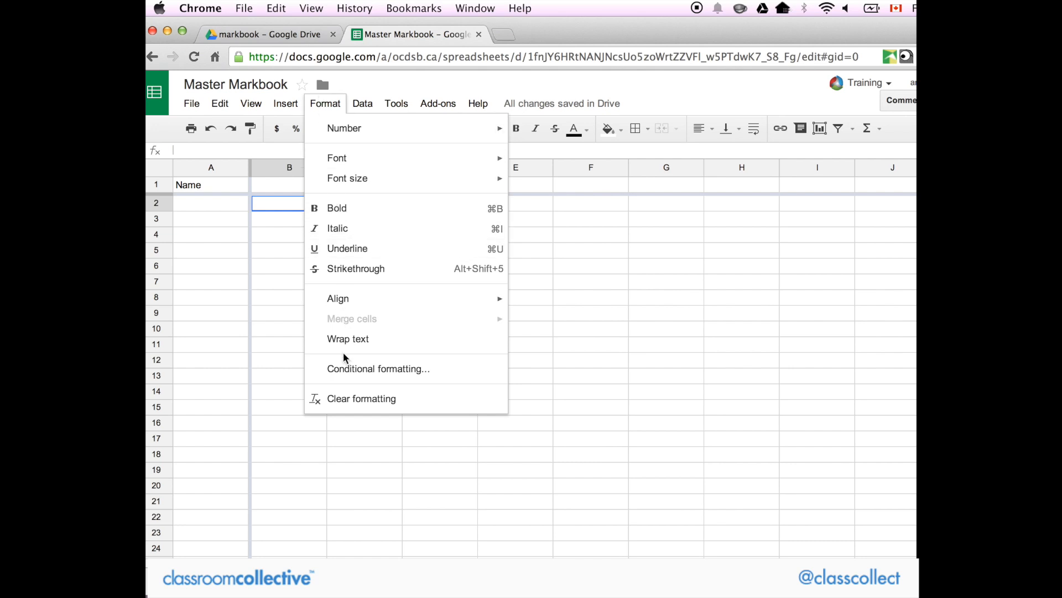
{"action": "left_click", "coordinate": [350, 371]}
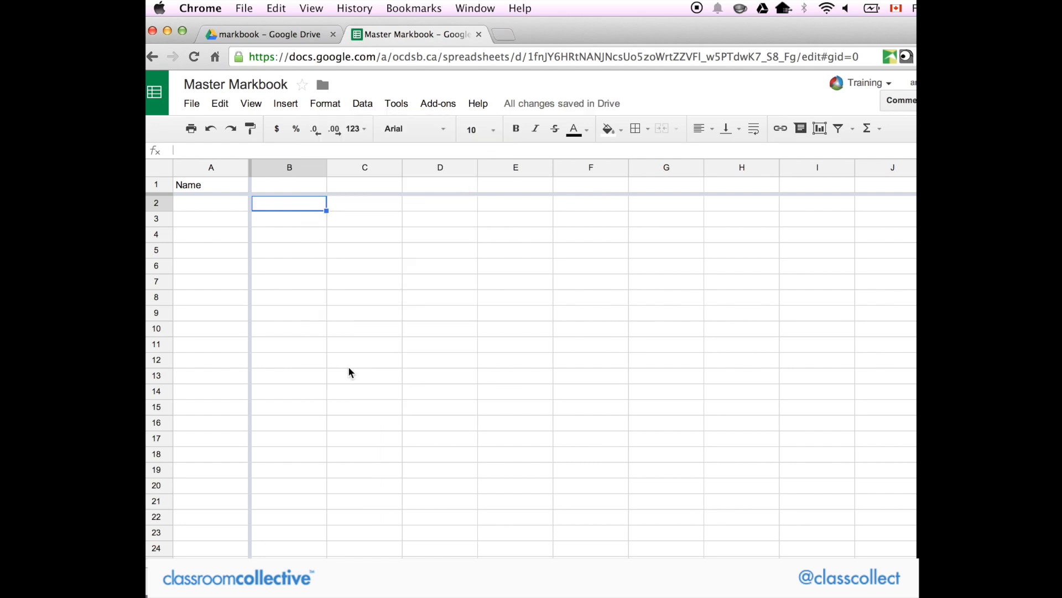
{"action": "left_click", "coordinate": [428, 315]}
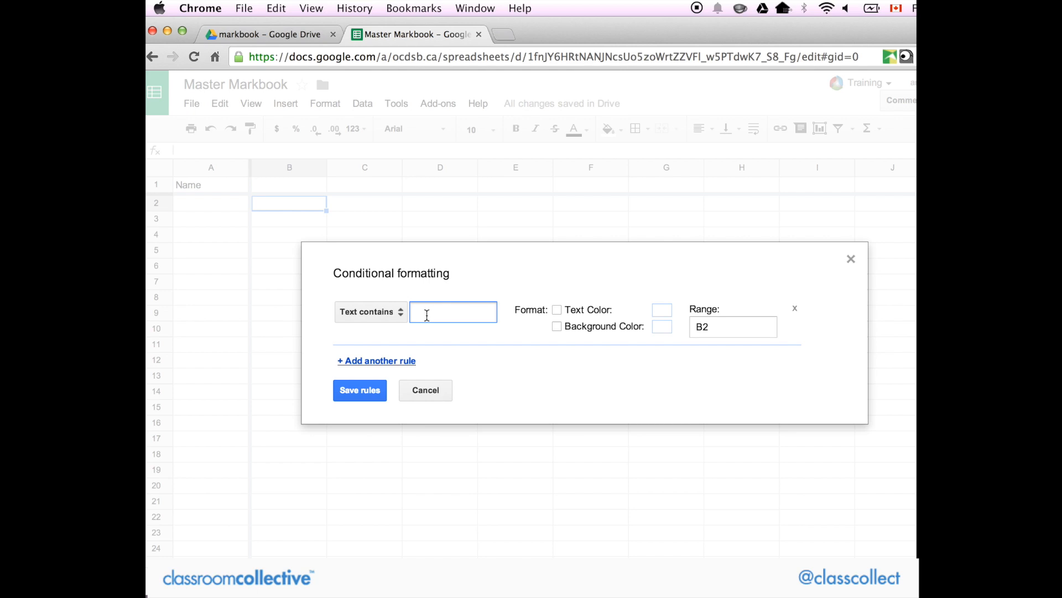
{"action": "type", "text": "4"}
{"action": "left_click", "coordinate": [557, 326]}
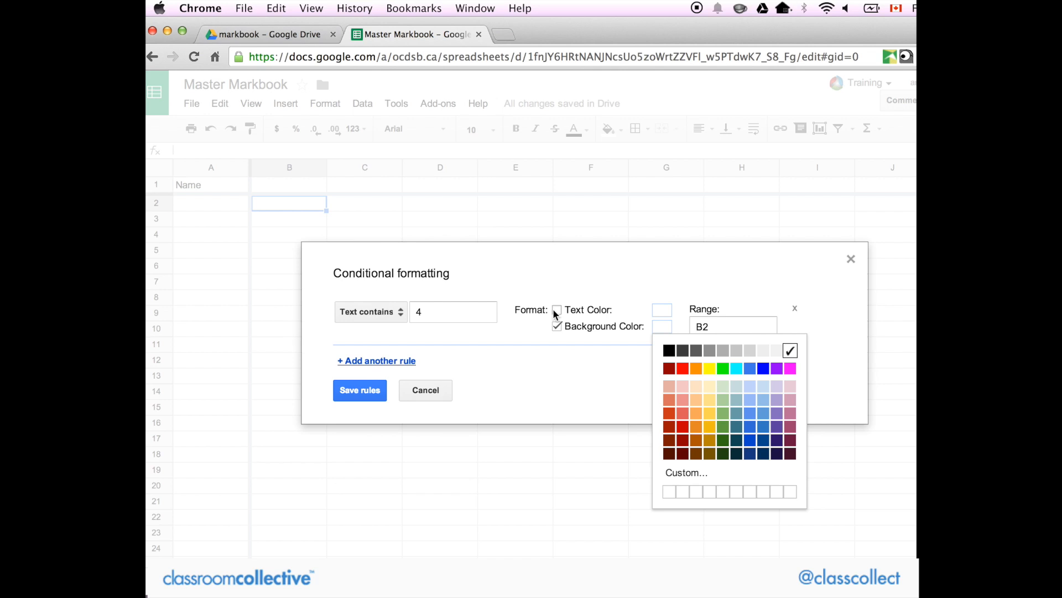
{"action": "left_click", "coordinate": [737, 370]}
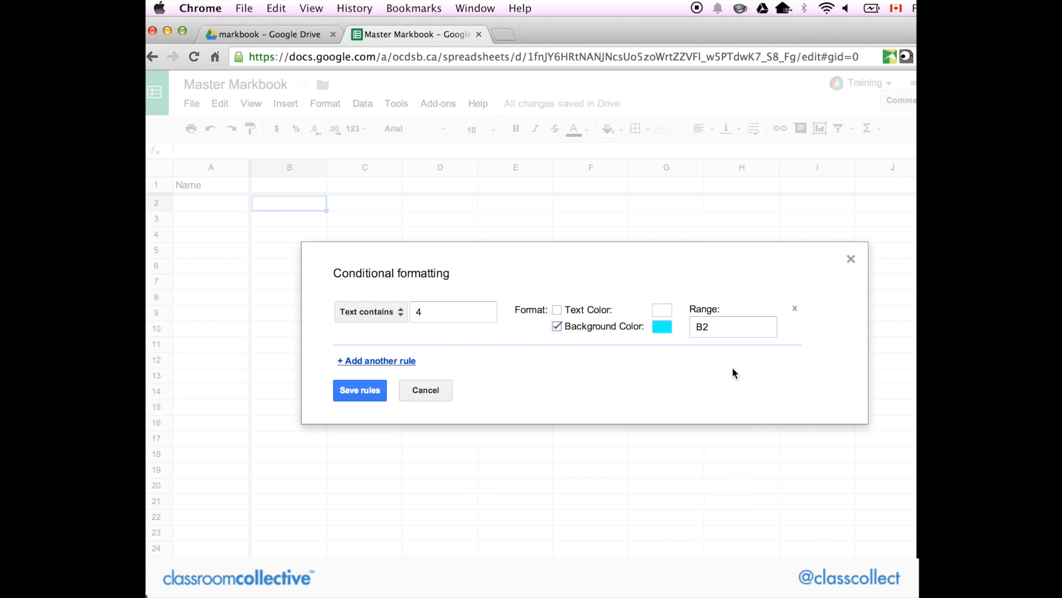
Step: Add a second conditional formatting rule for B2 that gives text containing 3 a green background
{"action": "left_click", "coordinate": [372, 359]}
{"action": "left_click", "coordinate": [441, 334]}
{"action": "type", "text": "3"}
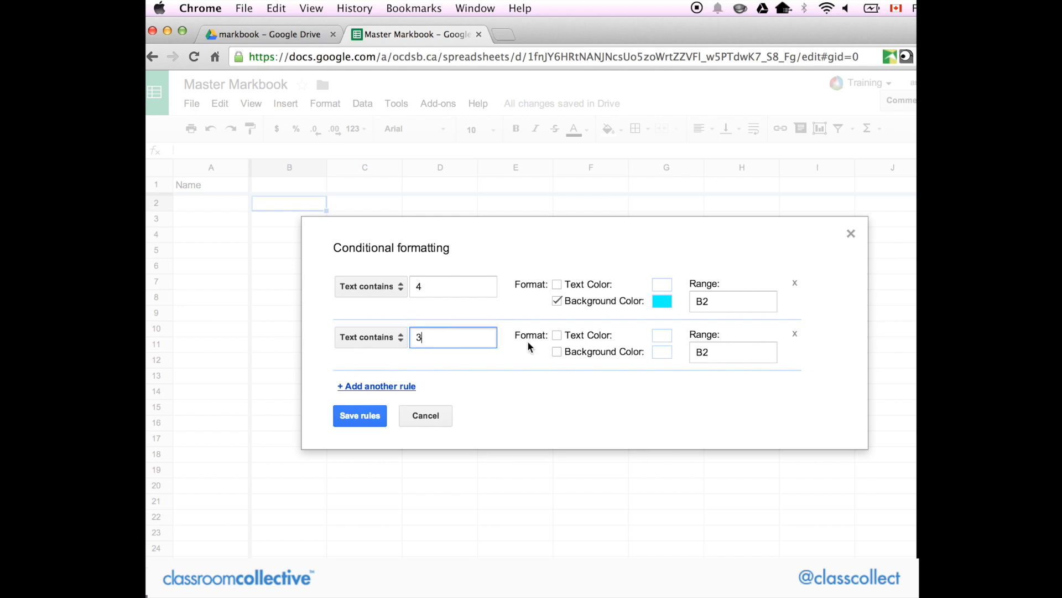
{"action": "left_click", "coordinate": [558, 353]}
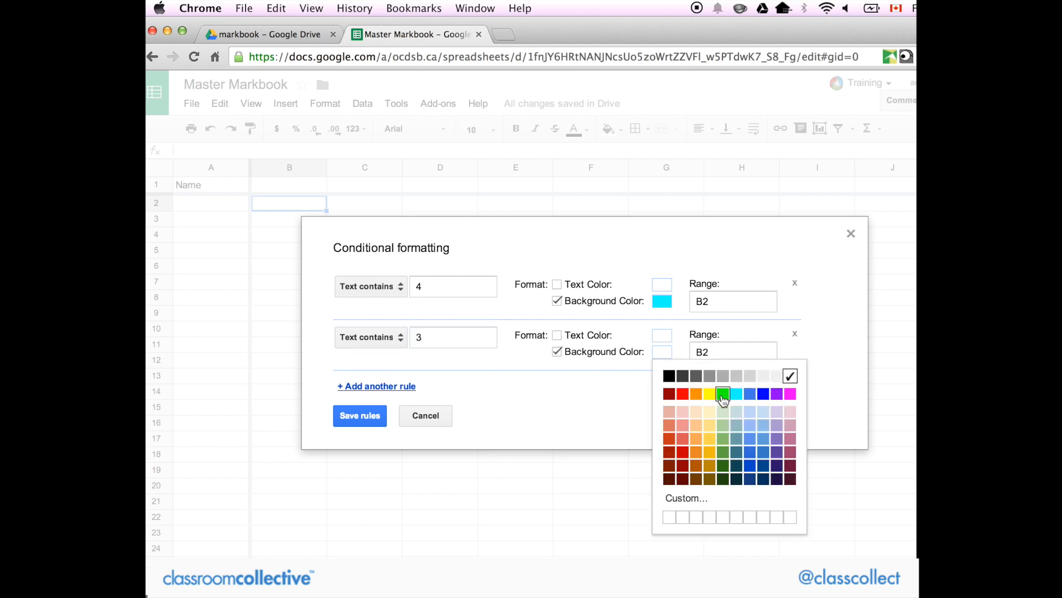
{"action": "left_click", "coordinate": [724, 395]}
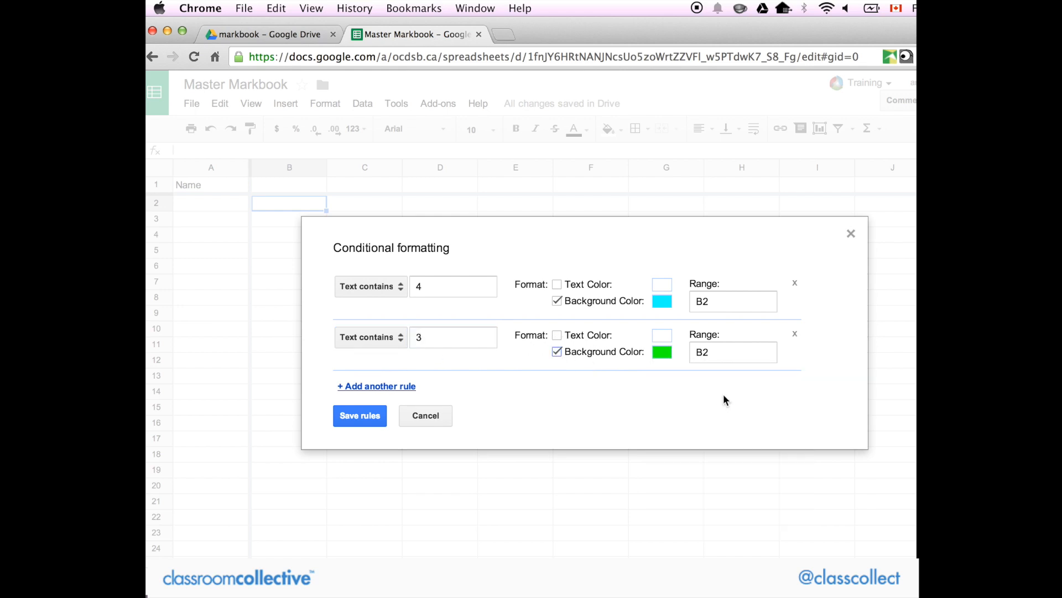
Step: Add a third conditional formatting rule for B2 that gives text containing 2 a yellow background
{"action": "left_click", "coordinate": [381, 385]}
{"action": "left_click", "coordinate": [416, 363]}
{"action": "type", "text": "2"}
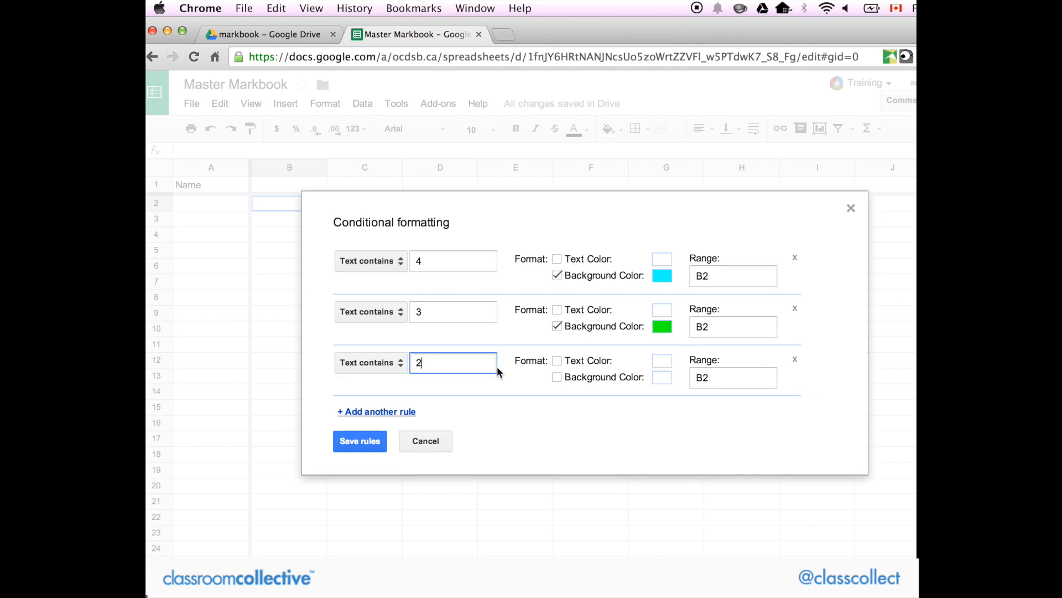
{"action": "left_click", "coordinate": [557, 378]}
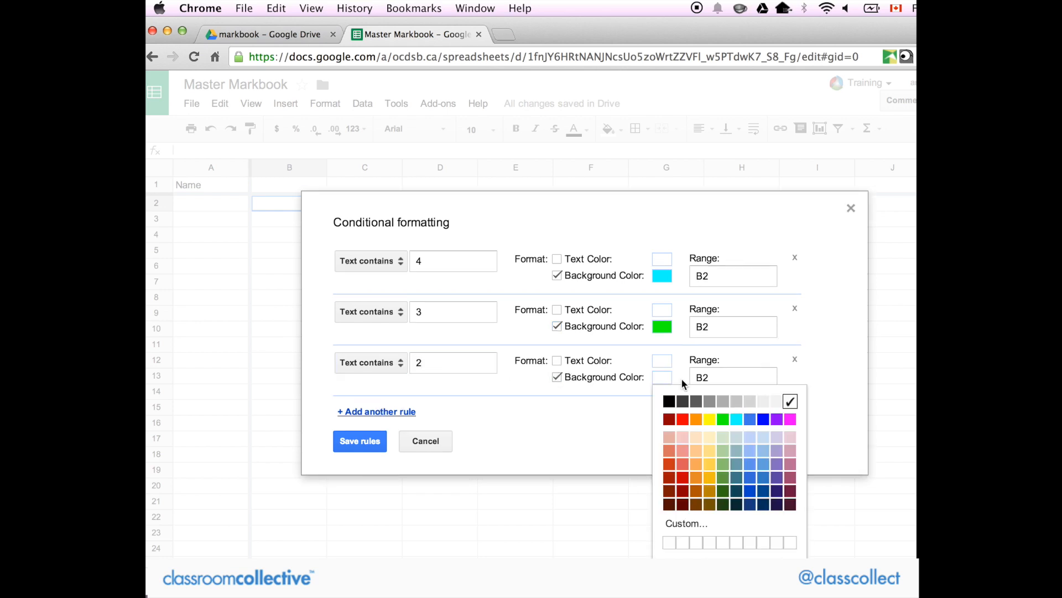
{"action": "left_click", "coordinate": [705, 420]}
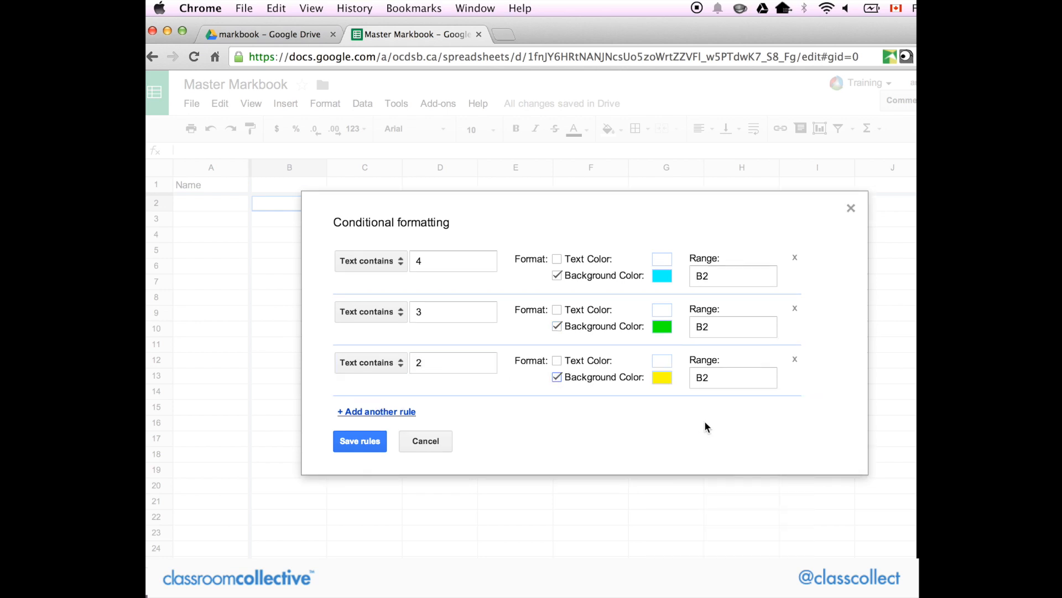
Step: Add a fourth conditional formatting rule for B2 giving text containing 1 a red background, and save the rules
{"action": "left_click", "coordinate": [378, 412]}
{"action": "left_click", "coordinate": [421, 395]}
{"action": "type", "text": "1"}
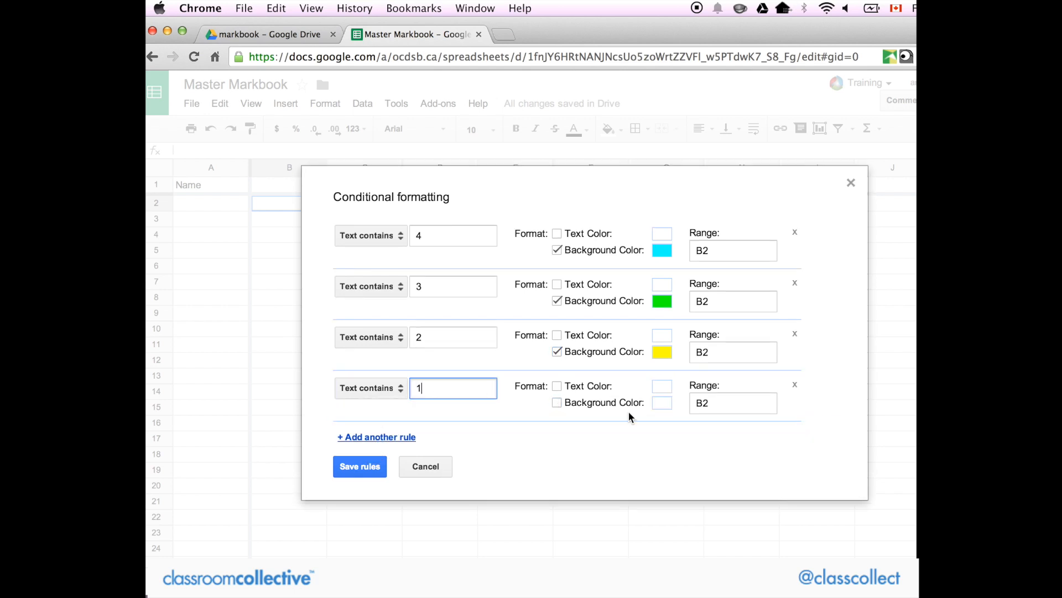
{"action": "left_click", "coordinate": [557, 403]}
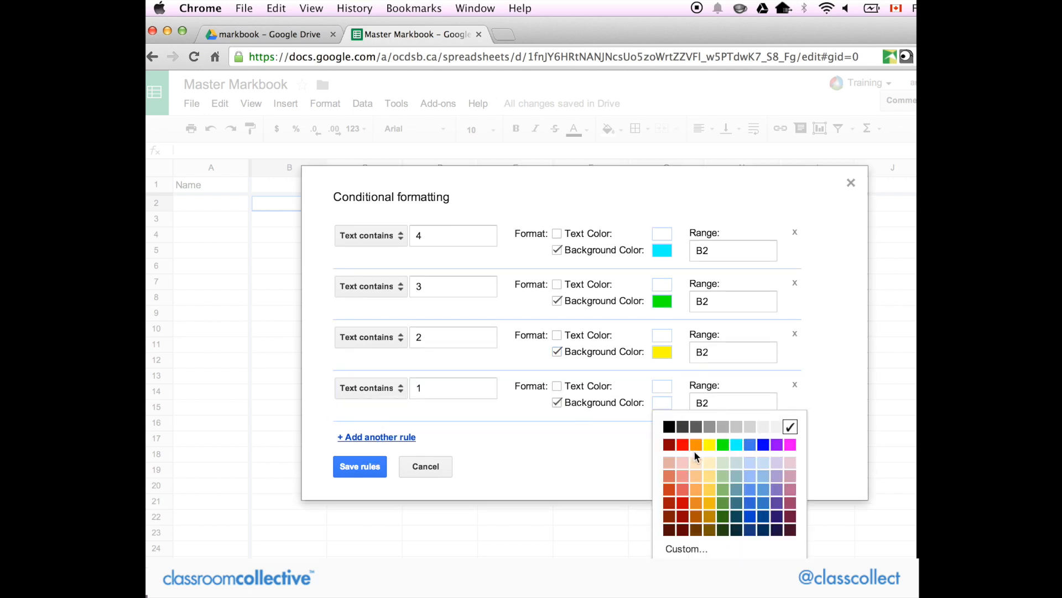
{"action": "left_click", "coordinate": [681, 446]}
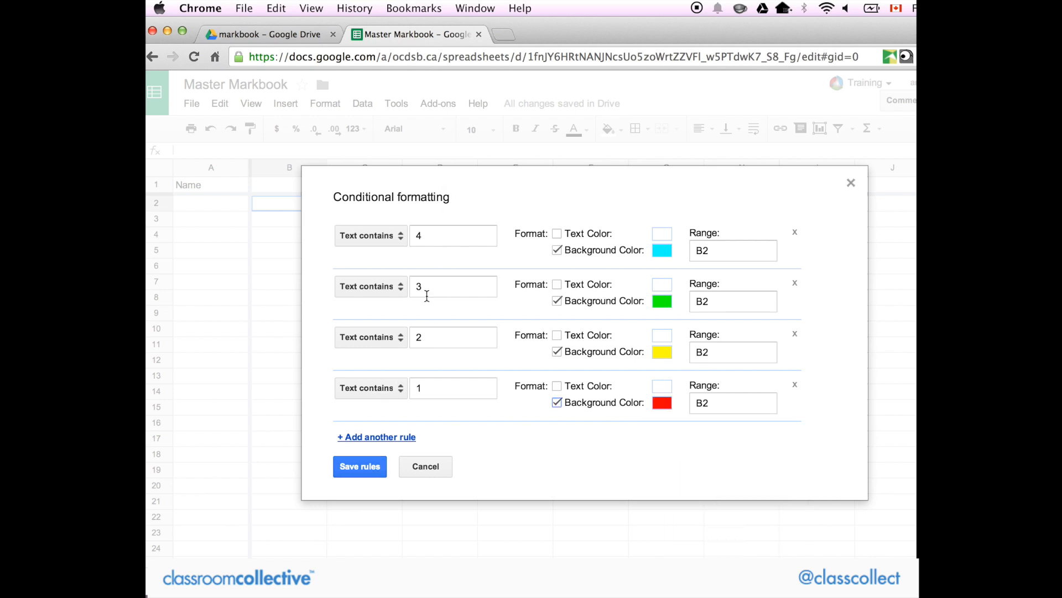
{"action": "left_click", "coordinate": [352, 470]}
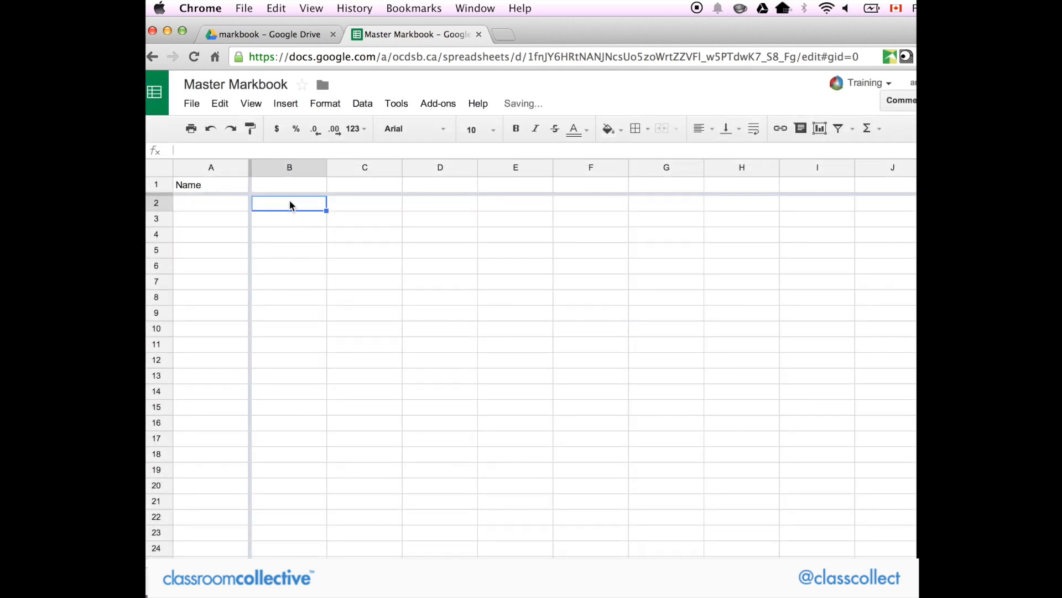
Step: Test the conditional formatting by entering 3 in B2, and clear the cell again
{"action": "type", "text": "3"}
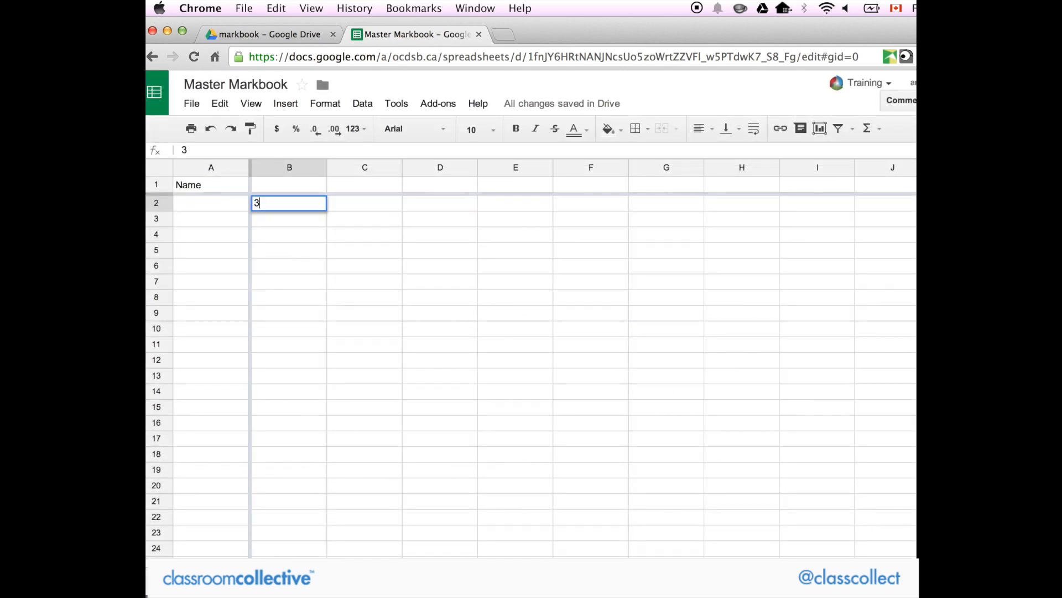
{"action": "left_click", "coordinate": [303, 248]}
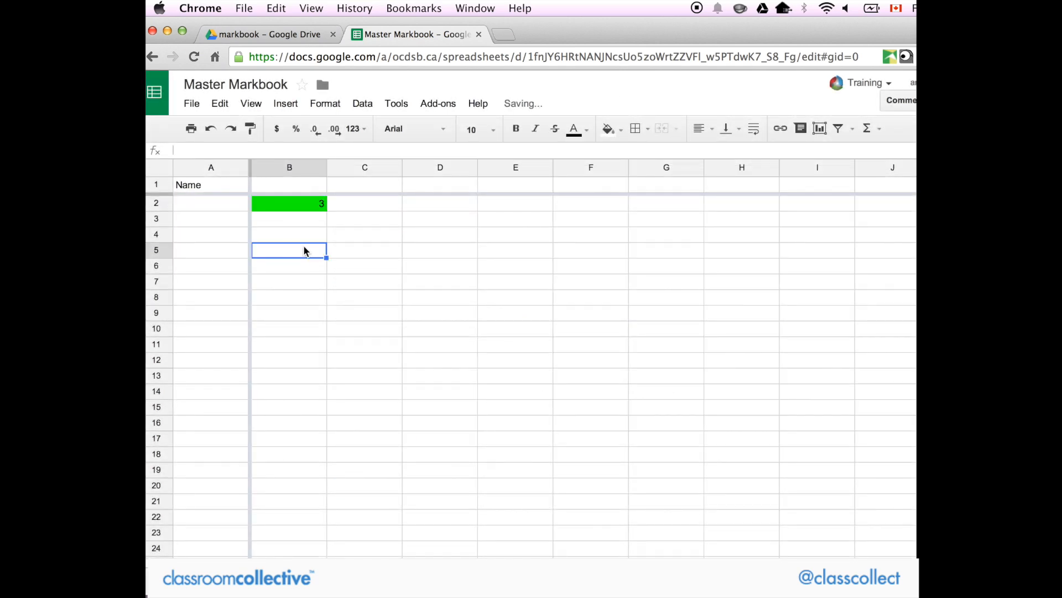
{"action": "left_click", "coordinate": [306, 204]}
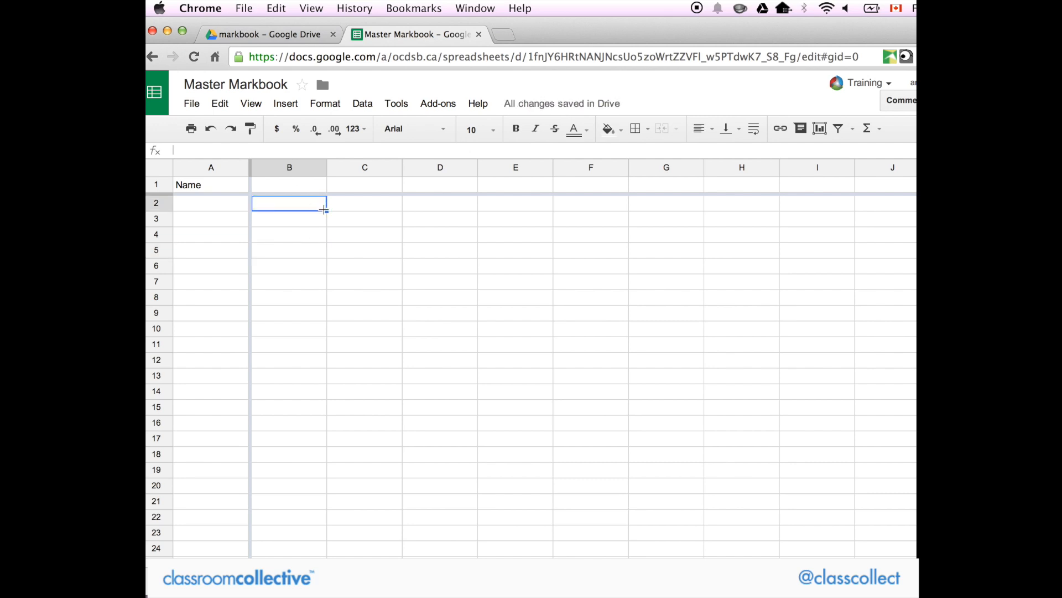
Step: Copy B2 and paste only its conditional formatting across the range B2 to Z32
{"action": "left_click", "coordinate": [222, 108]}
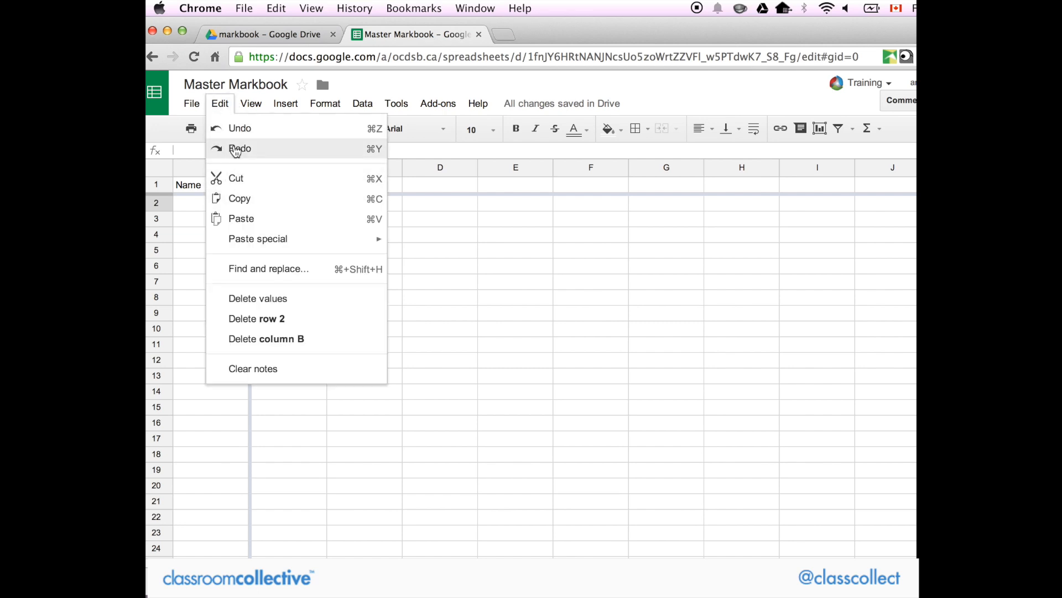
{"action": "left_click", "coordinate": [234, 206]}
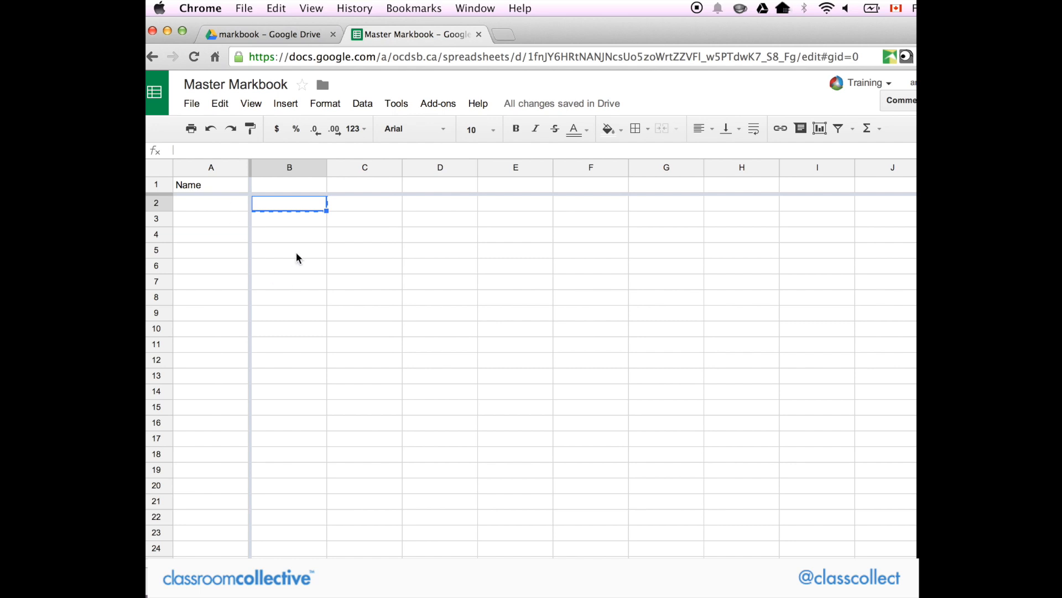
{"action": "left_click_drag", "start_coordinate": [326, 210], "coordinate": [508, 315]}
{"action": "left_click_drag", "start_coordinate": [327, 336], "coordinate": [515, 567]}
{"action": "scroll", "coordinate": [409, 369], "scroll_direction": "down", "scroll_amount": 2}
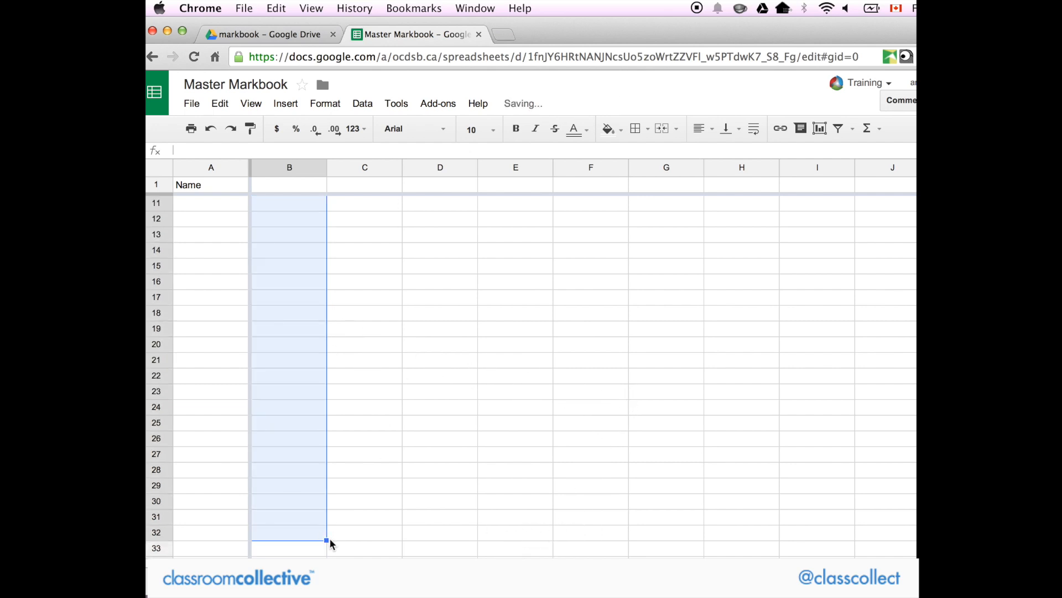
{"action": "left_click_drag", "start_coordinate": [327, 540], "coordinate": [915, 493]}
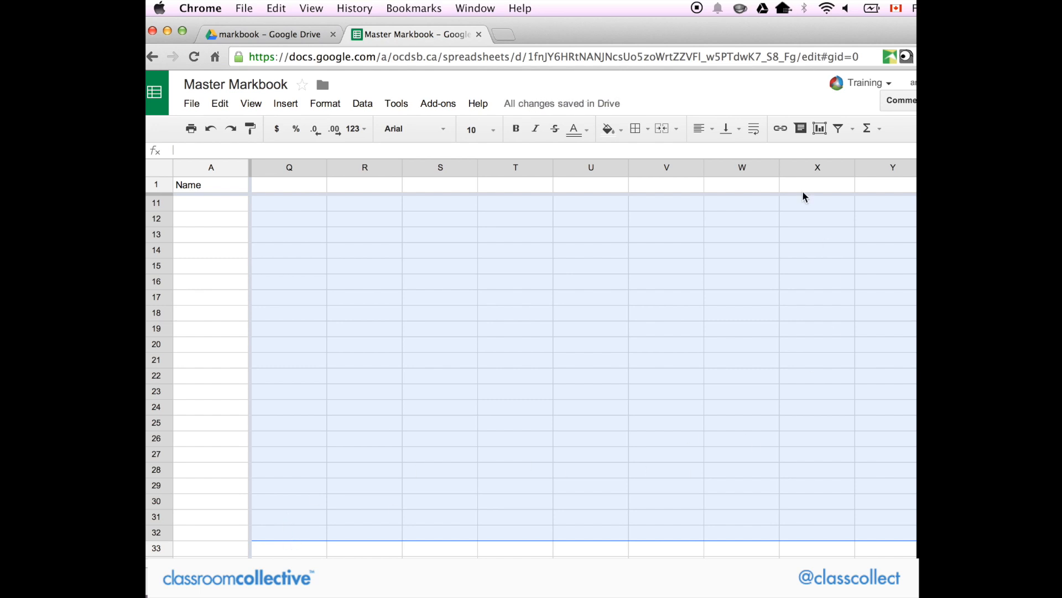
{"action": "left_click", "coordinate": [219, 104]}
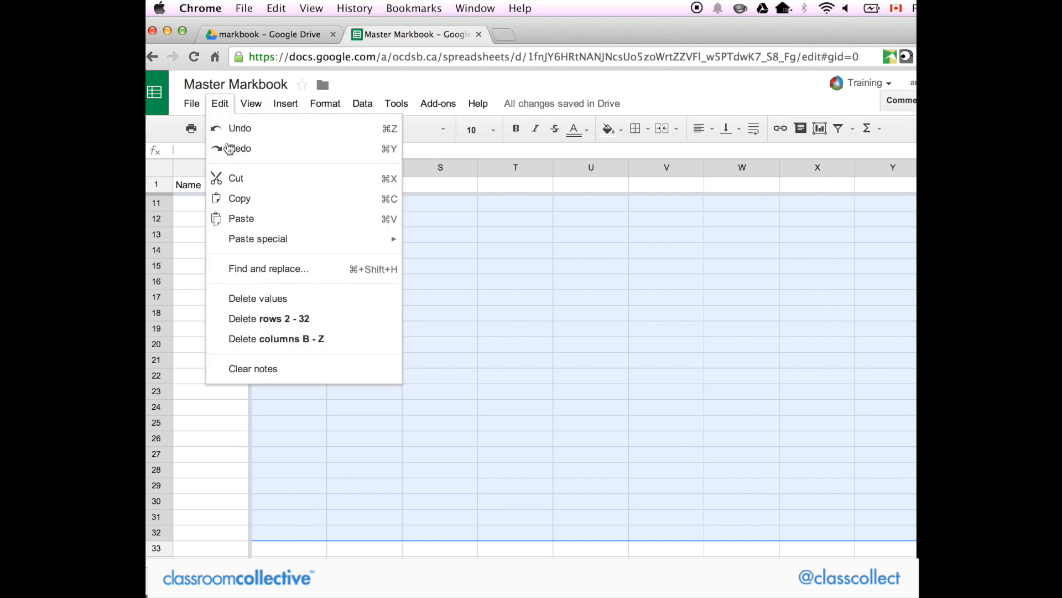
{"action": "mouse_move", "coordinate": [243, 240]}
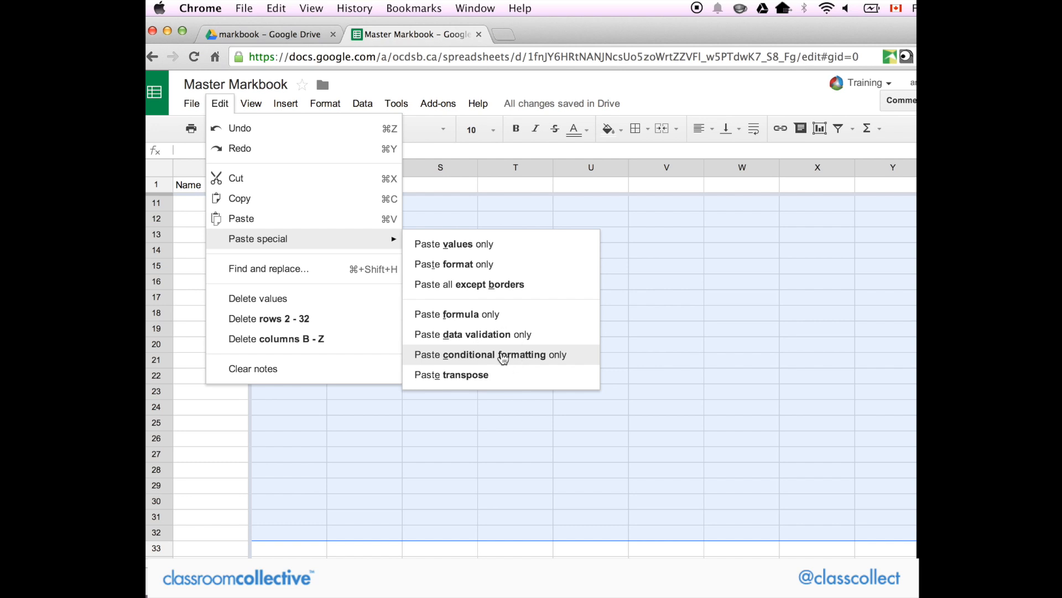
{"action": "left_click", "coordinate": [503, 357]}
Step: Test the pasted formatting by entering 4 in T21 and 2 in V15
{"action": "left_click", "coordinate": [494, 356]}
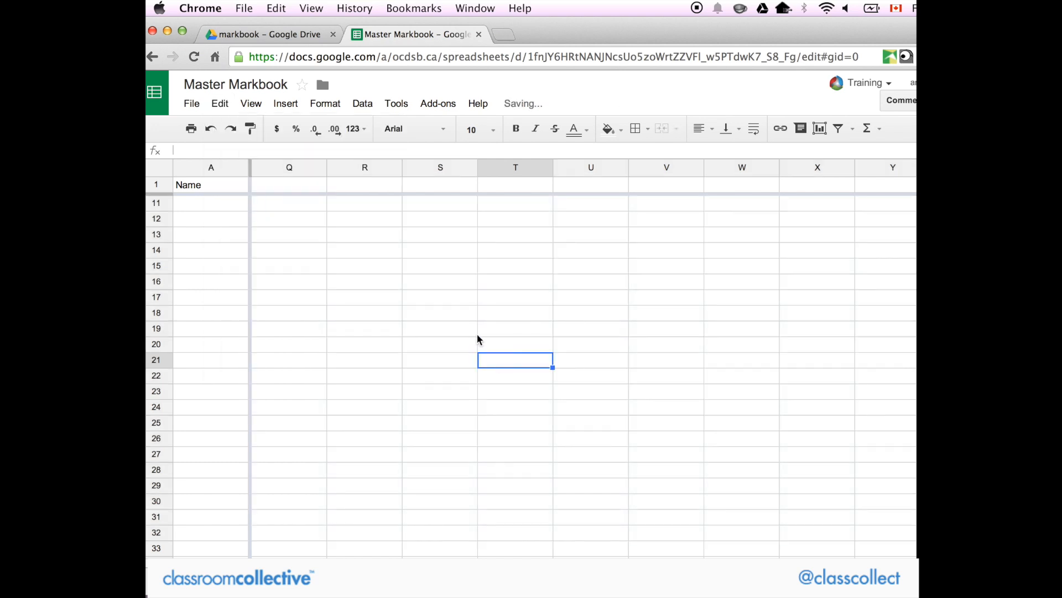
{"action": "type", "text": "4"}
{"action": "left_click", "coordinate": [584, 394]}
{"action": "left_click", "coordinate": [695, 268]}
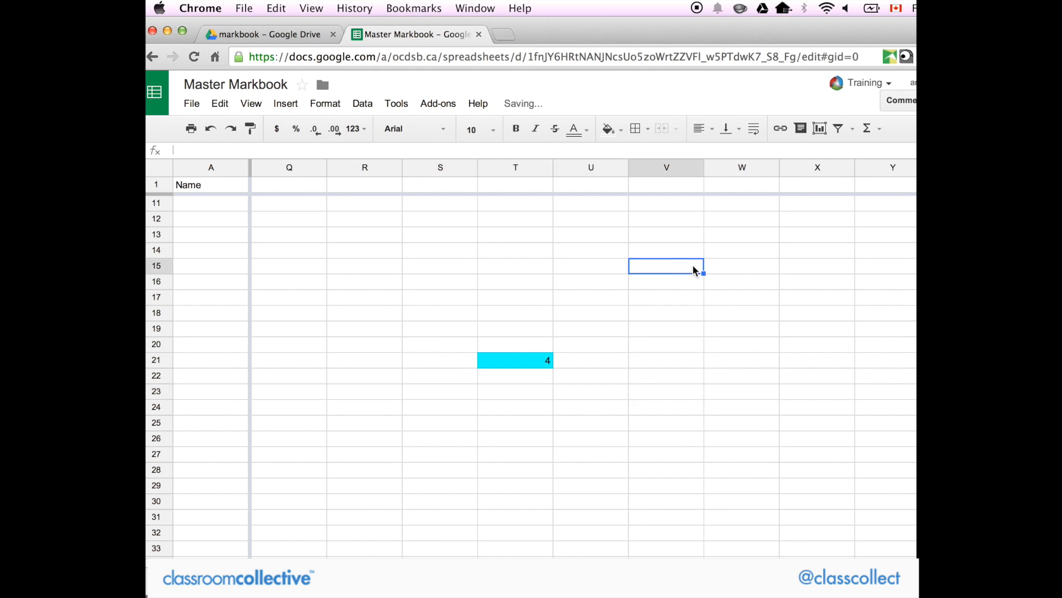
{"action": "type", "text": "2"}
{"action": "left_click", "coordinate": [703, 359]}
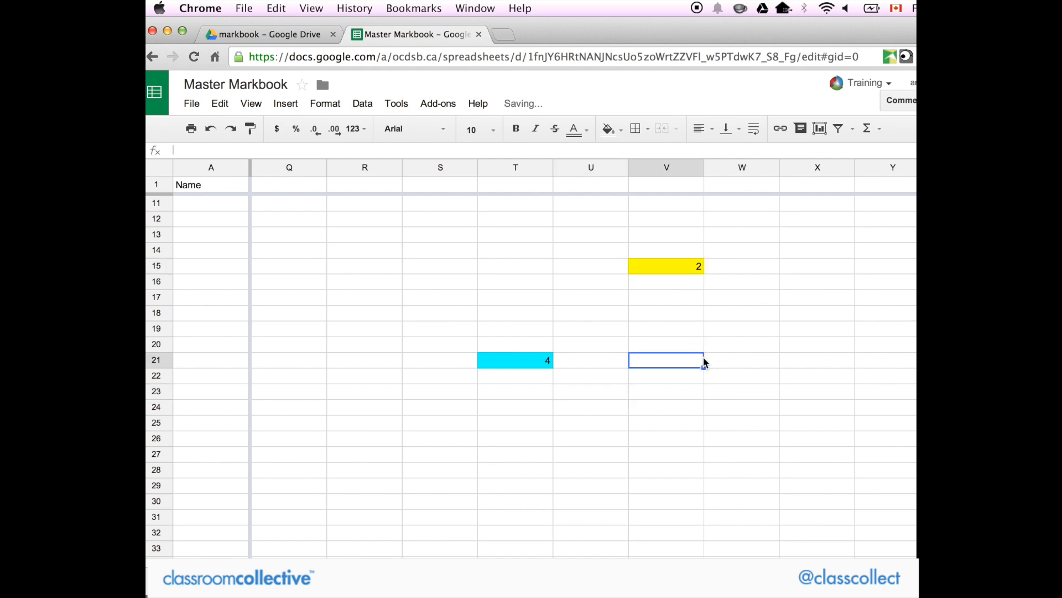
Step: Clear the test marks from cells V15 and T21
{"action": "left_click", "coordinate": [680, 267]}
{"action": "key", "text": "Delete"}
{"action": "left_click", "coordinate": [518, 360]}
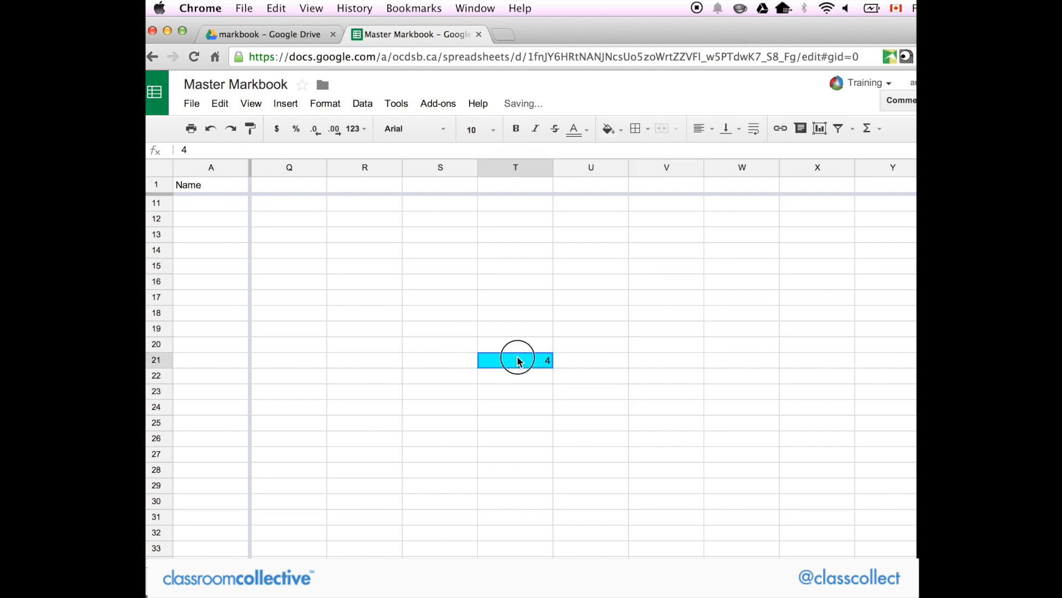
{"action": "key", "text": "Delete"}
Step: Close the spreadsheet and make a copy of Master Markbook in the markbook folder on Drive
{"action": "scroll", "coordinate": [518, 340], "scroll_direction": "left", "scroll_amount": 10}
{"action": "scroll", "coordinate": [519, 339], "scroll_direction": "up", "scroll_amount": 3}
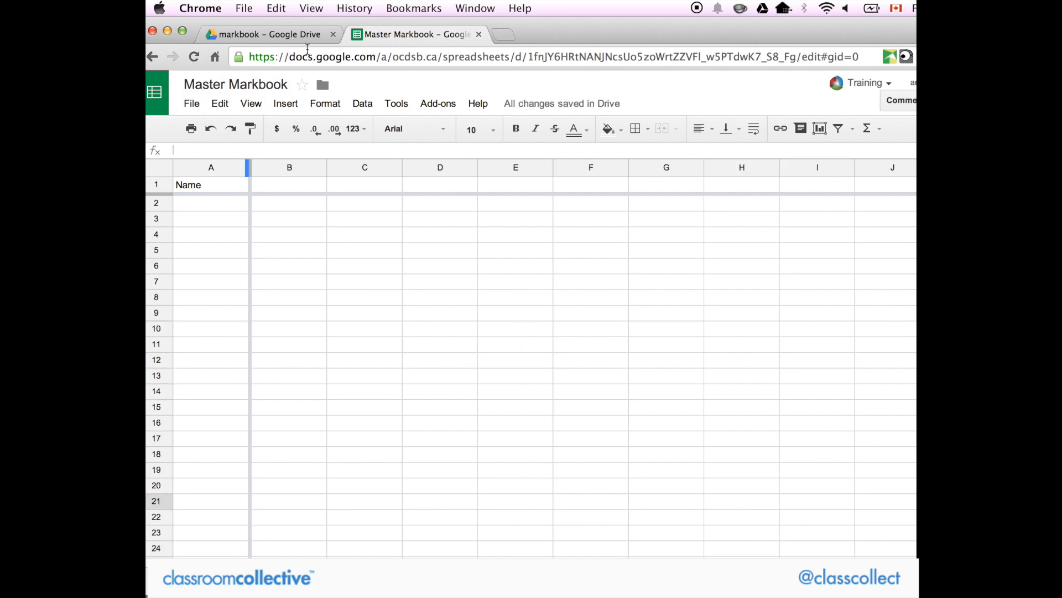
{"action": "left_click", "coordinate": [479, 35]}
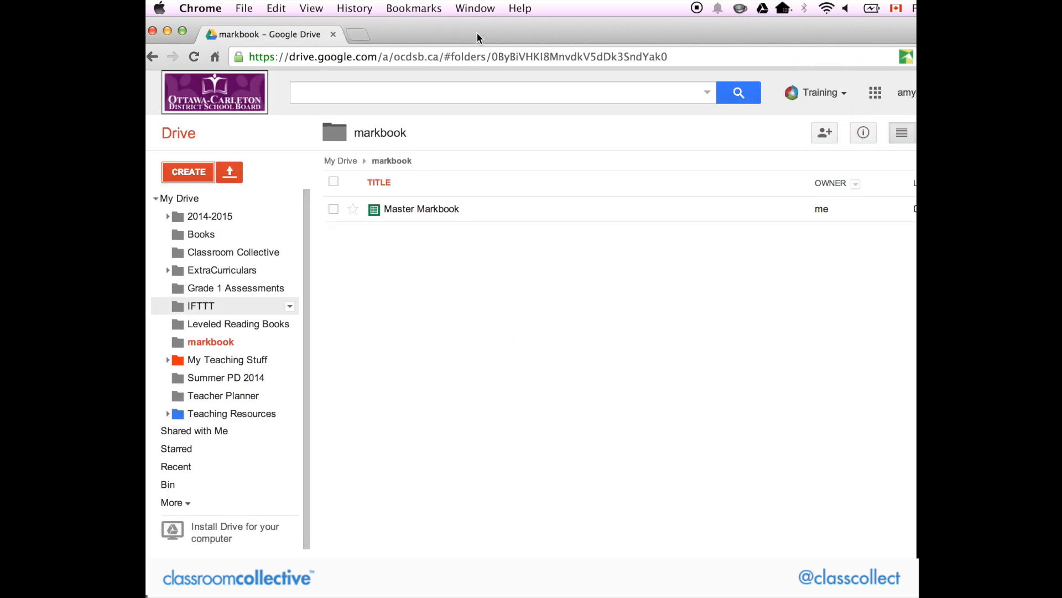
{"action": "right_click", "coordinate": [412, 211]}
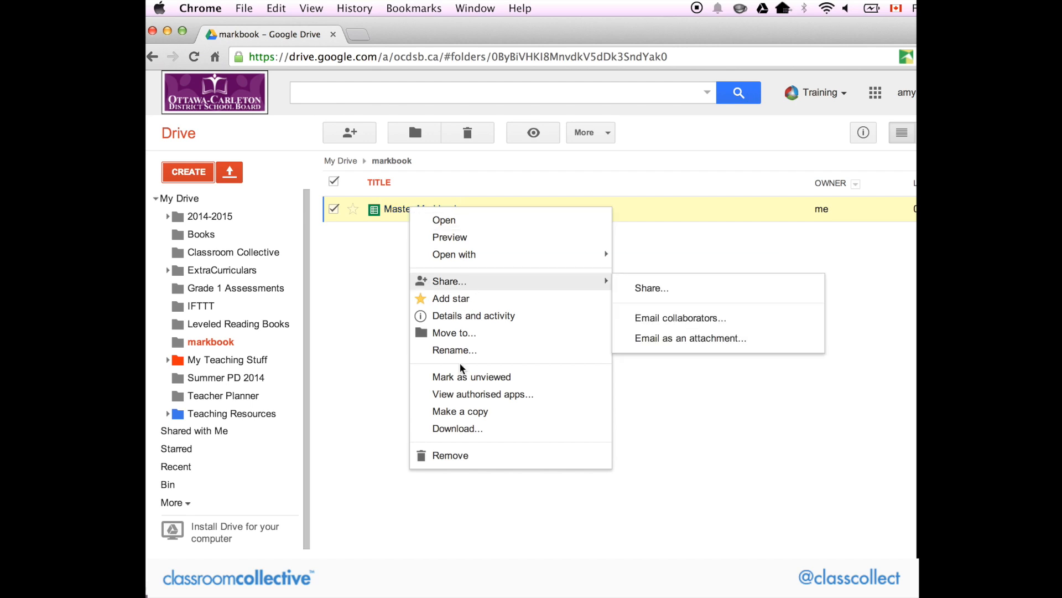
{"action": "left_click", "coordinate": [459, 412]}
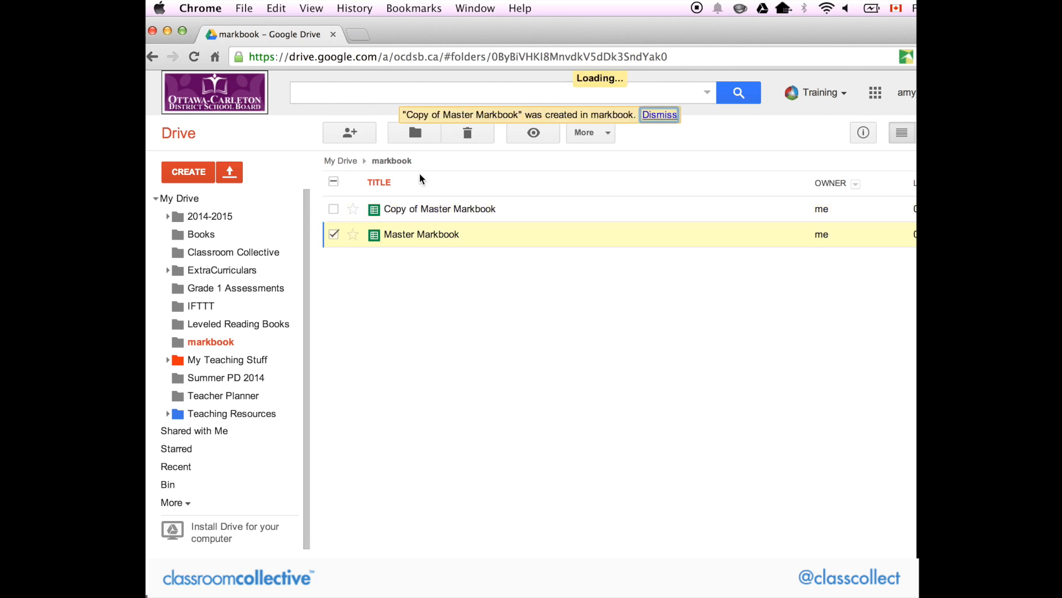
Step: Open the copy of Master Markbook and rename it Term 1 Language
{"action": "left_click", "coordinate": [405, 209]}
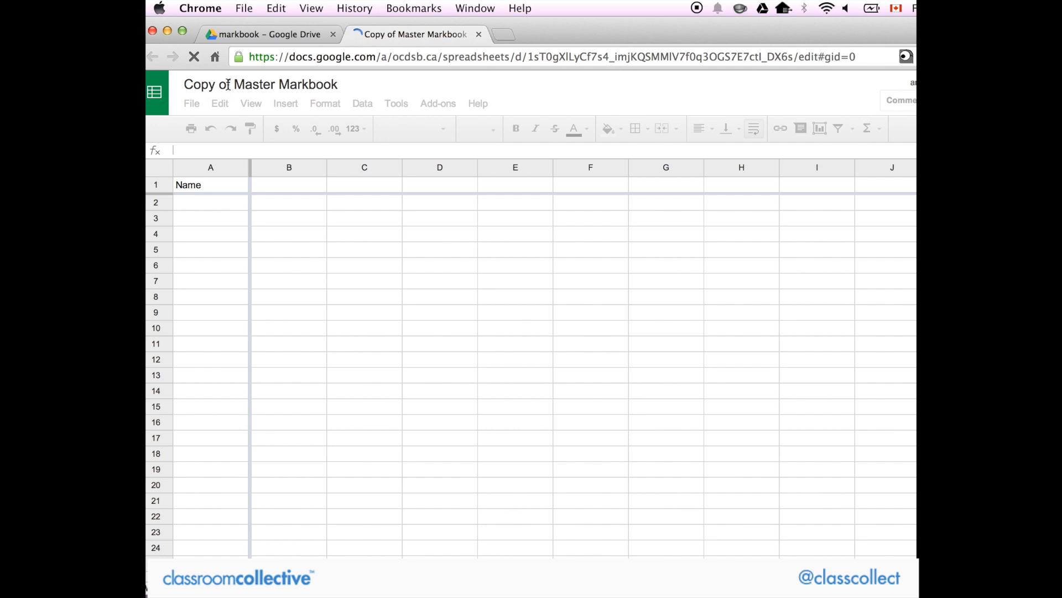
{"action": "left_click", "coordinate": [229, 86]}
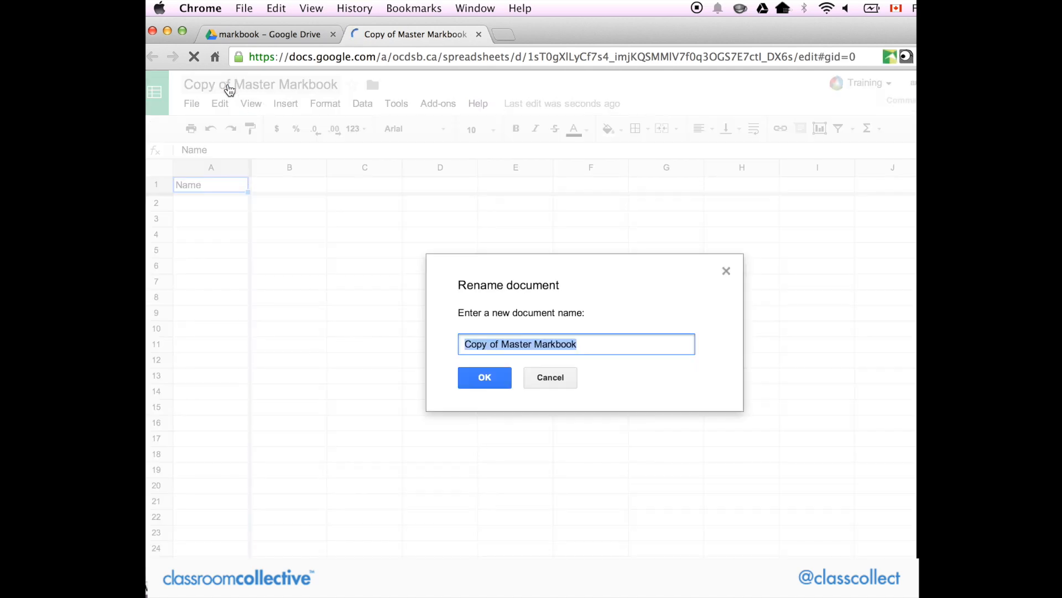
{"action": "type", "text": "Term"}
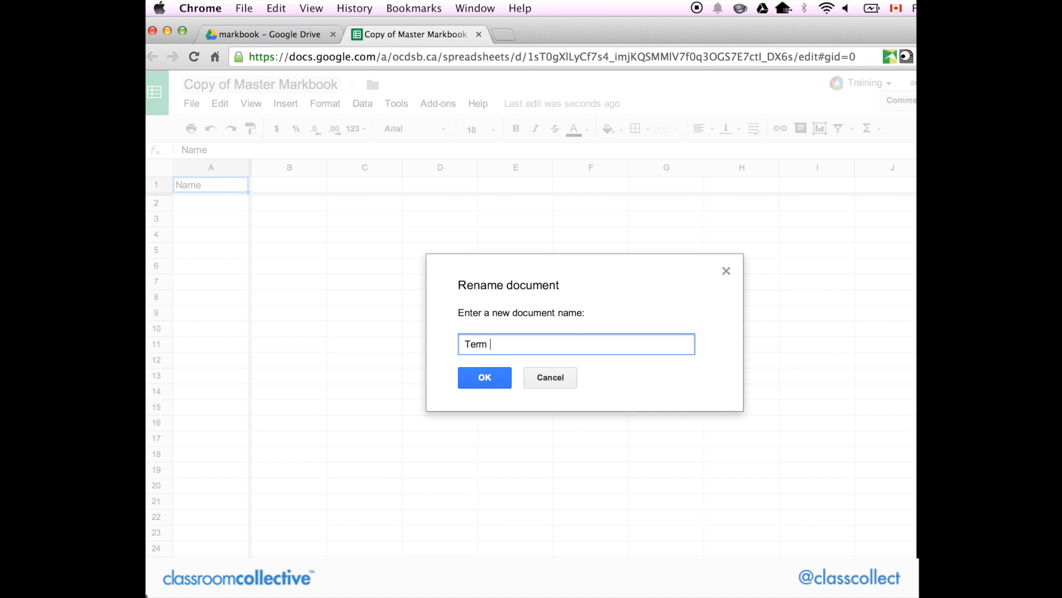
{"action": "type", "text": " 1 Lnagu"}
{"action": "key", "text": "BackSpace"}
{"action": "key", "text": "BackSpace"}
{"action": "key", "text": "BackSpace"}
{"action": "type", "text": "nguage"}
{"action": "left_click", "coordinate": [485, 378]}
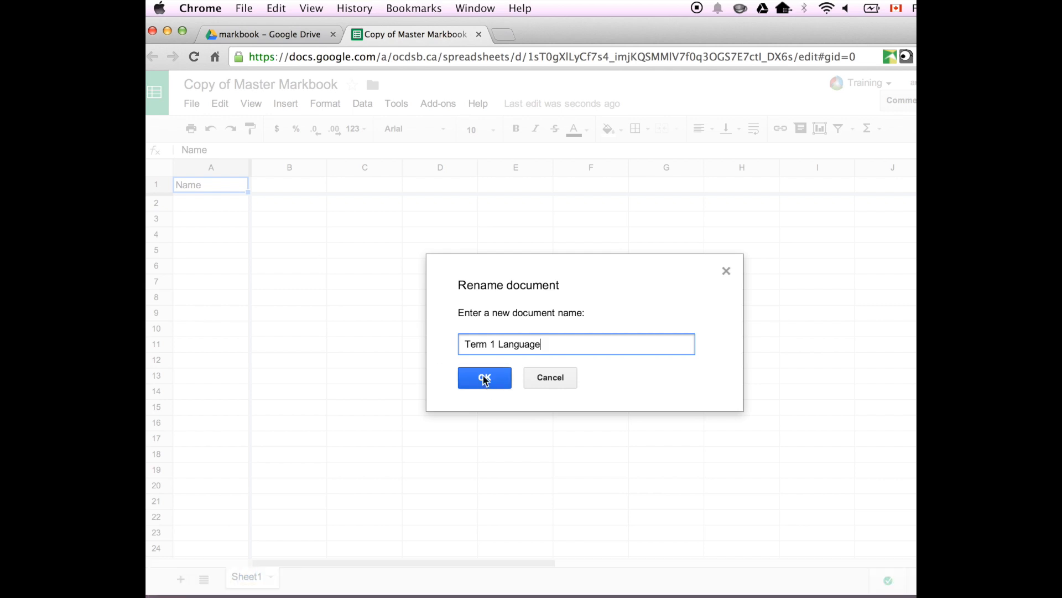
Step: Rename the first sheet Reading and add a second sheet named Oral
{"action": "double_click", "coordinate": [250, 578]}
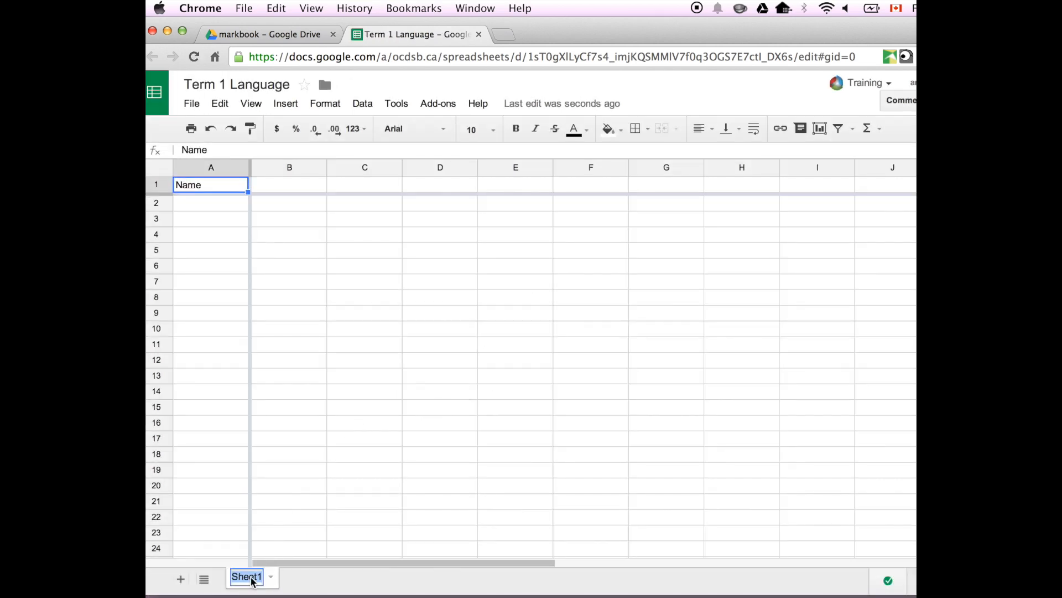
{"action": "type", "text": "Reading"}
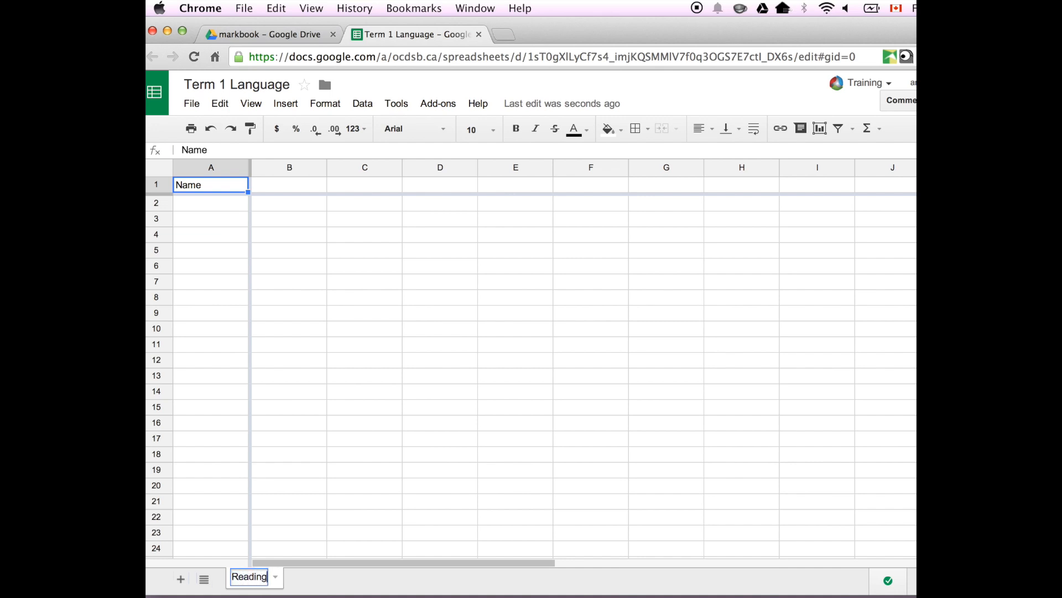
{"action": "left_click", "coordinate": [180, 579]}
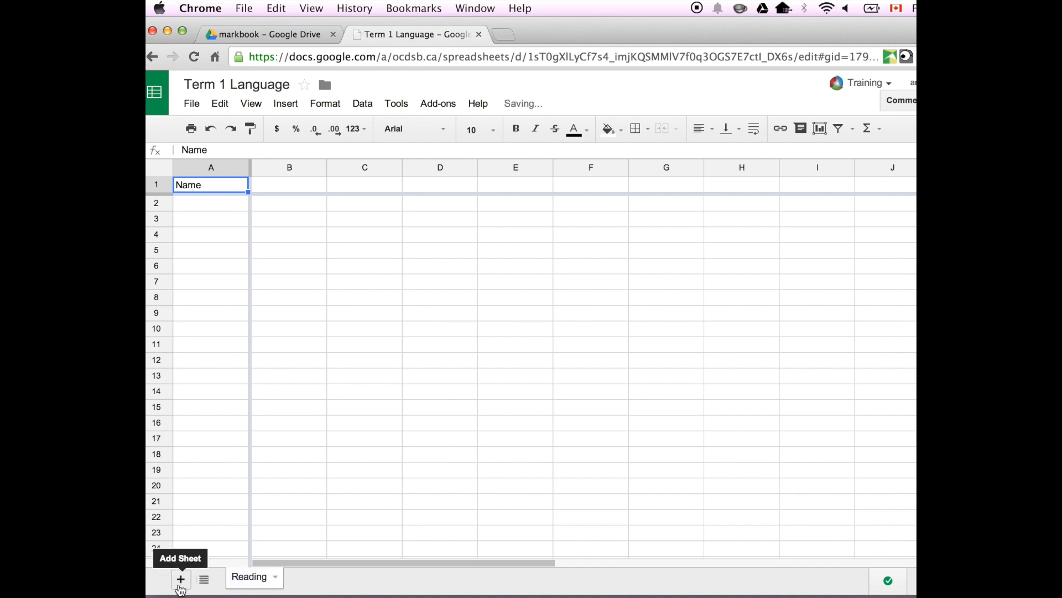
{"action": "double_click", "coordinate": [309, 577]}
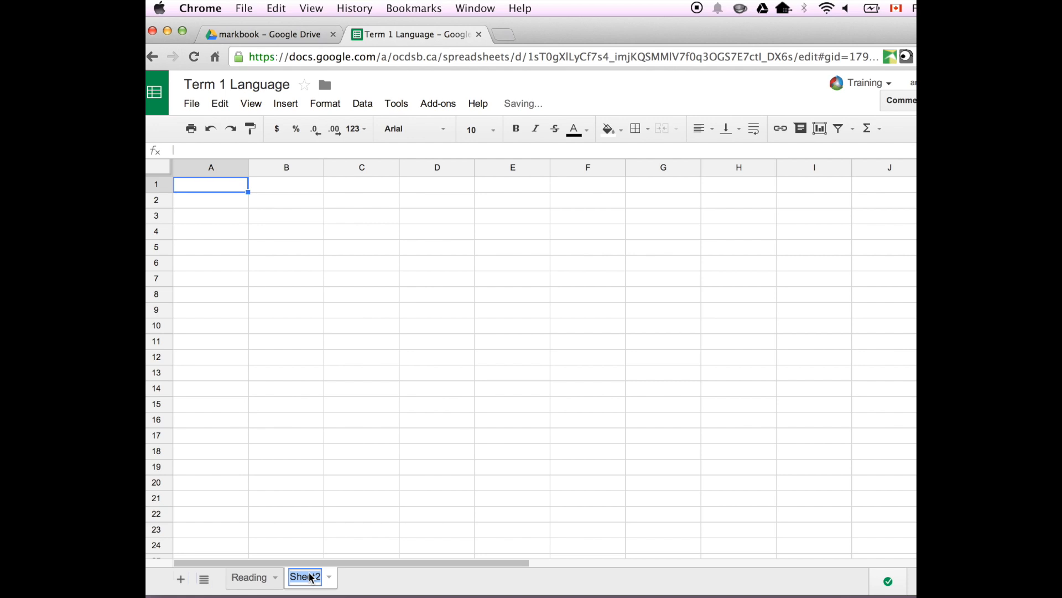
{"action": "type", "text": "Oral"}
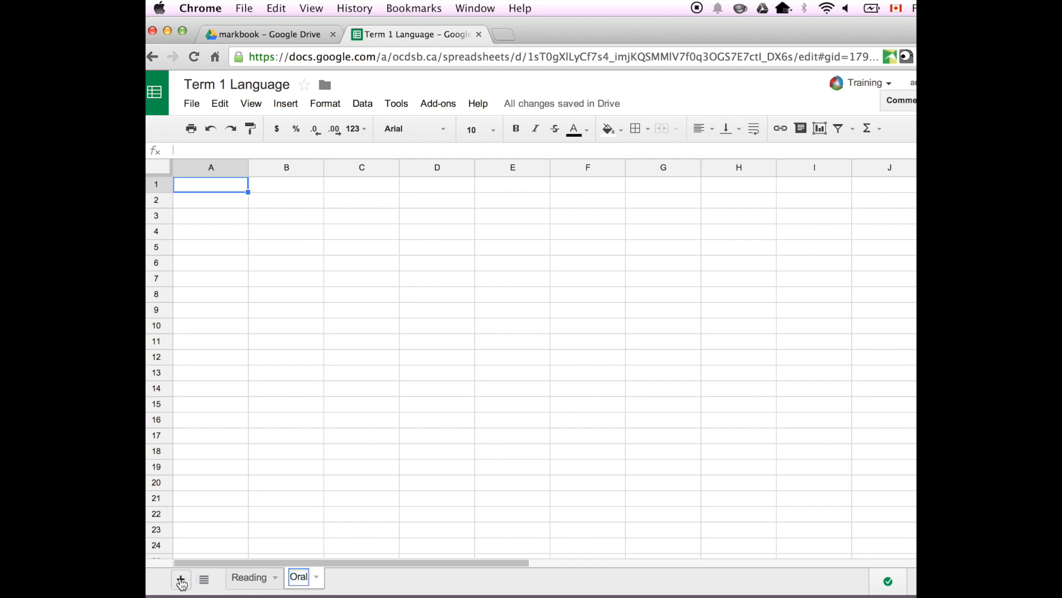
Step: Add a third sheet and name it Writing
{"action": "left_click", "coordinate": [180, 578]}
{"action": "double_click", "coordinate": [365, 578]}
{"action": "key", "text": "BackSpace"}
{"action": "type", "text": "WRITI"}
{"action": "key", "text": "BackSpace"}
{"action": "key", "text": "BackSpace"}
{"action": "key", "text": "BackSpace"}
{"action": "key", "text": "BackSpace"}
{"action": "type", "text": "riting"}
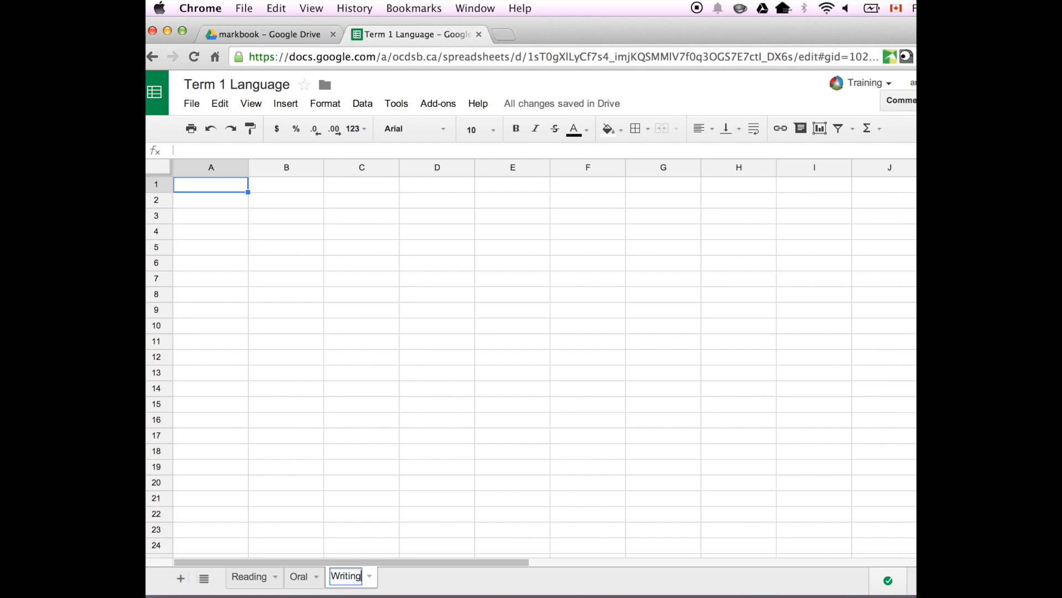
Step: Add a fourth sheet and name it Media
{"action": "left_click", "coordinate": [181, 577]}
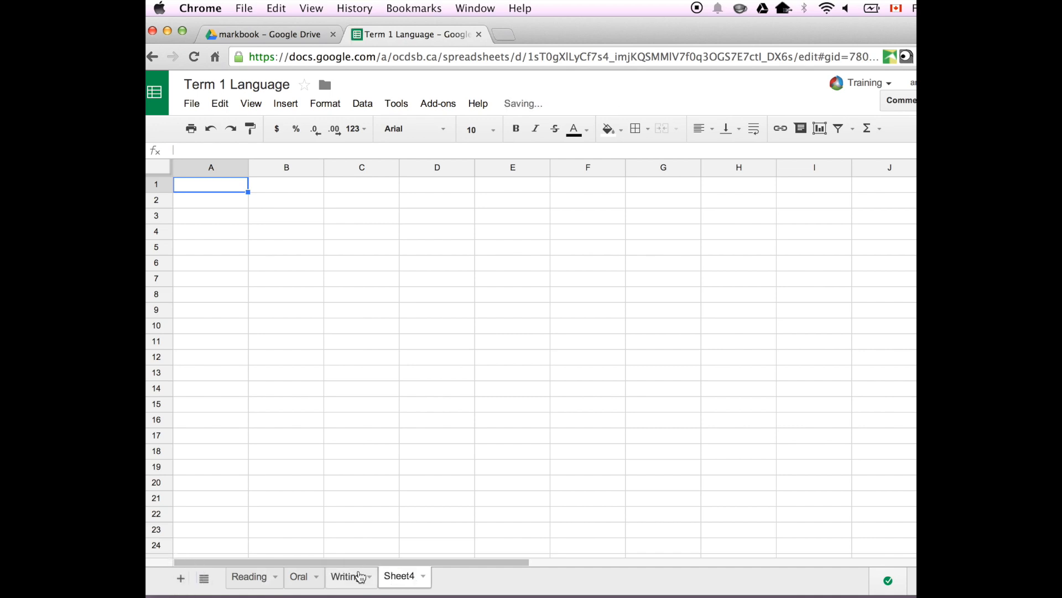
{"action": "double_click", "coordinate": [399, 576]}
{"action": "type", "text": "Mea"}
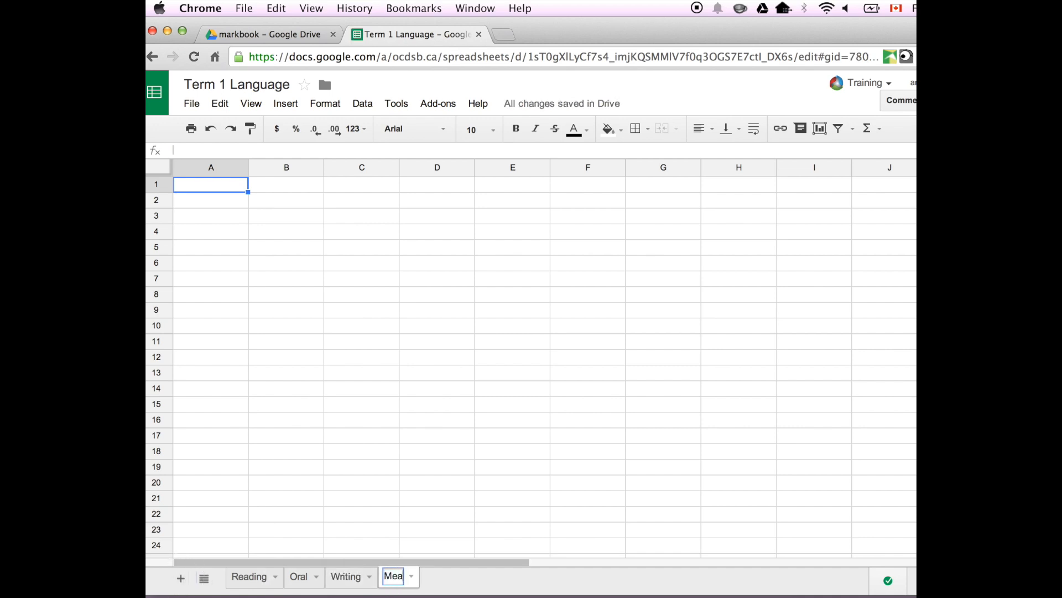
{"action": "key", "text": "BackSpace"}
{"action": "type", "text": "dai"}
{"action": "key", "text": "BackSpace"}
{"action": "key", "text": "BackSpace"}
{"action": "type", "text": "ia"}
Step: Go through the Reading, Oral, Writing and Media sheets to compare their contents
{"action": "left_click", "coordinate": [248, 578]}
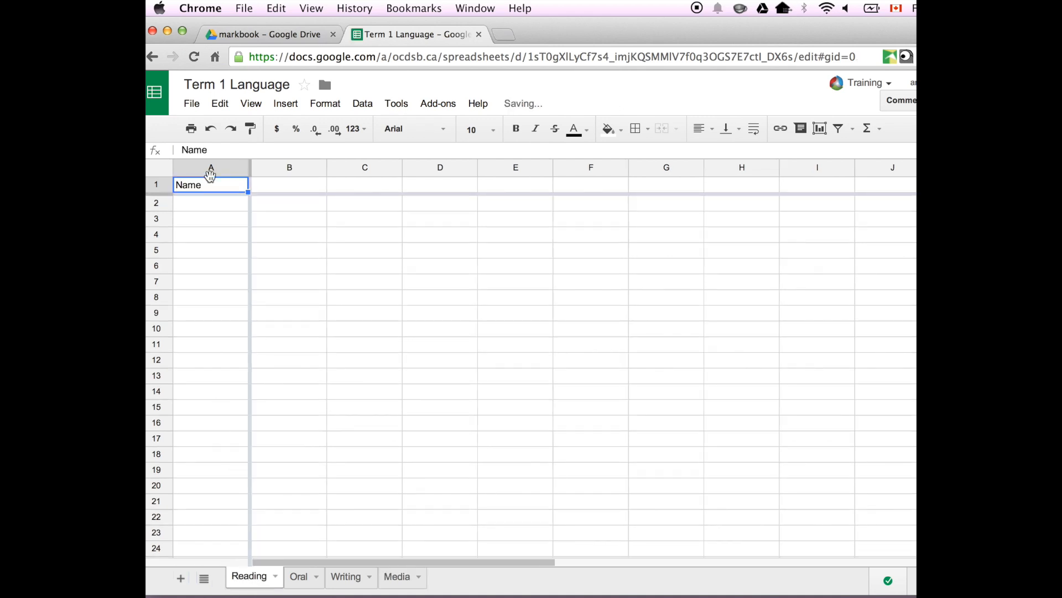
{"action": "left_click", "coordinate": [299, 576]}
{"action": "left_click", "coordinate": [338, 578]}
{"action": "left_click", "coordinate": [395, 576]}
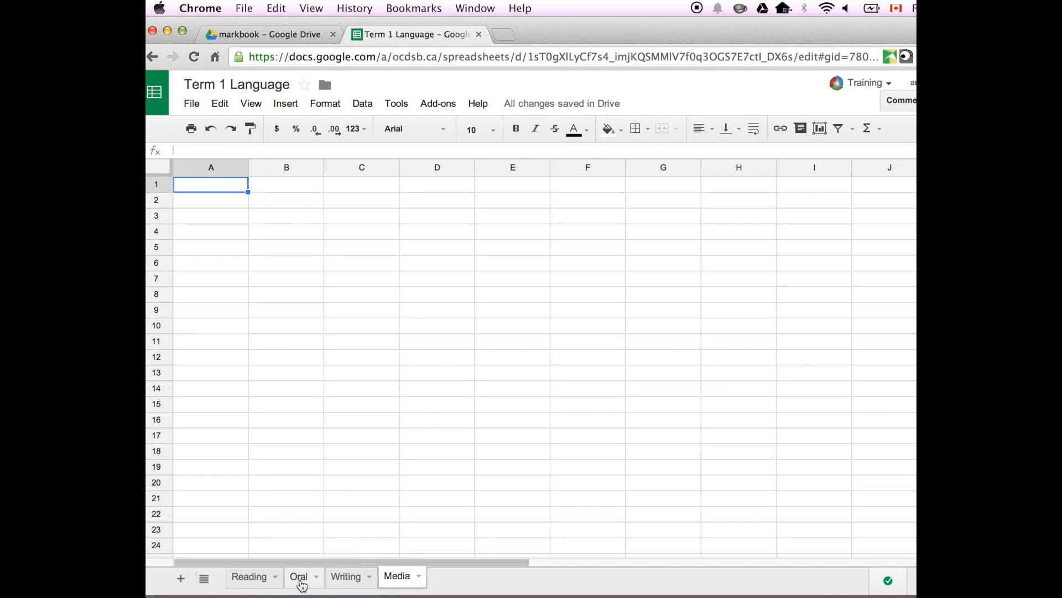
Step: Go to the Reading sheet and rename the Term 1 Language document as Reading
{"action": "left_click", "coordinate": [258, 585]}
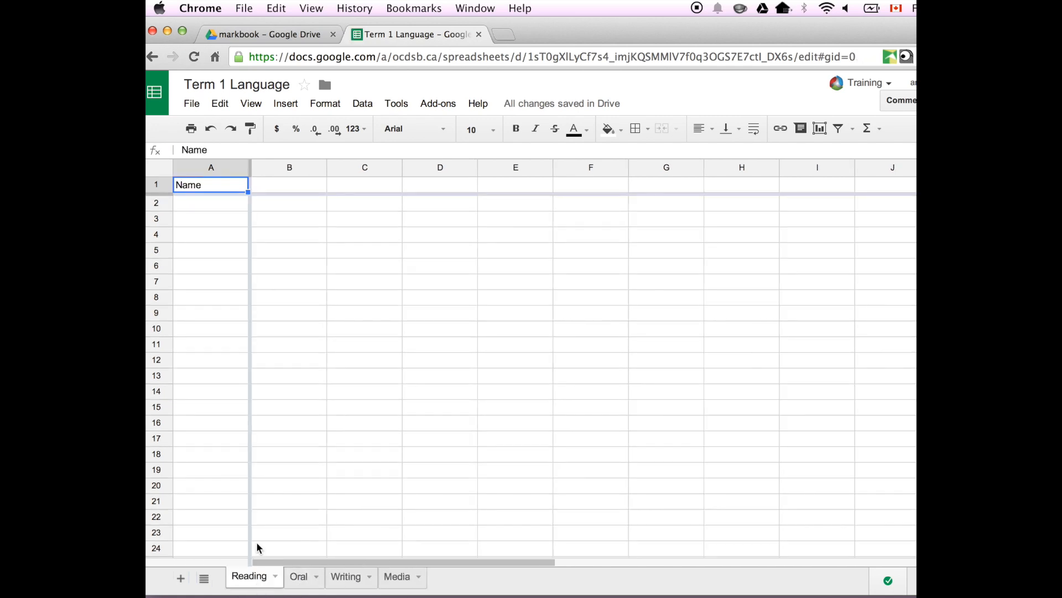
{"action": "left_click", "coordinate": [233, 89]}
{"action": "key", "text": "BackSpace"}
{"action": "type", "text": "Reading"}
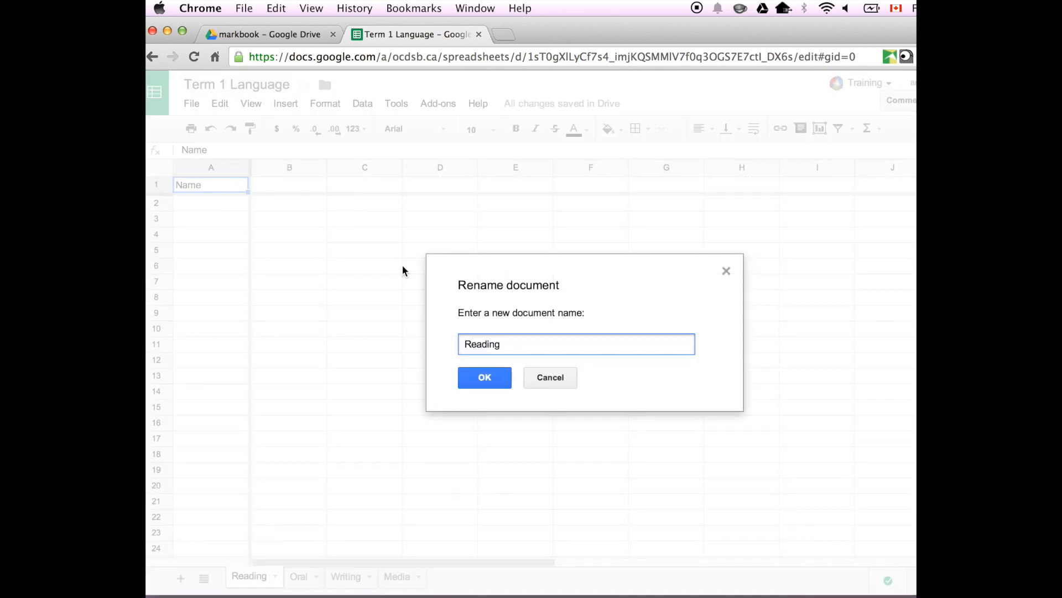
{"action": "left_click", "coordinate": [499, 381]}
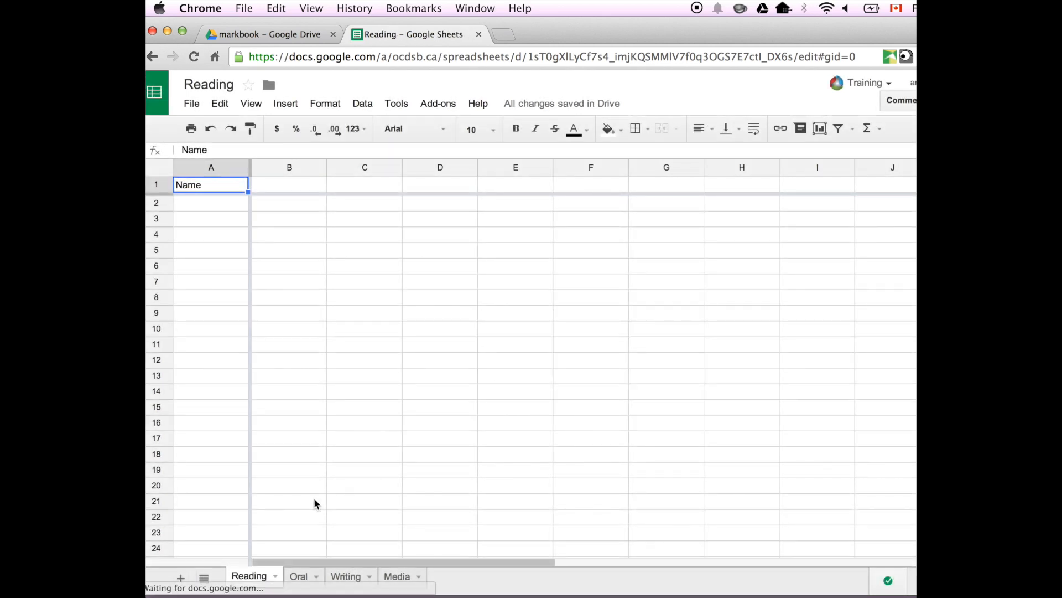
Step: Rename the Reading sheet Term 1 and the Oral sheet Term 2, and return to the Term 1 sheet
{"action": "double_click", "coordinate": [254, 578]}
{"action": "type", "text": "Term 1"}
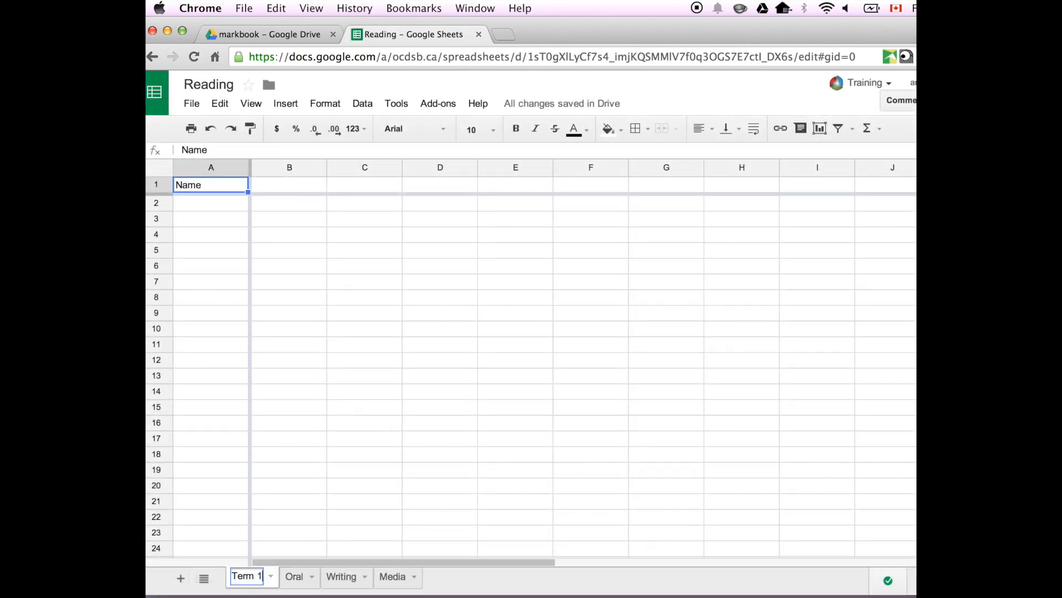
{"action": "left_click", "coordinate": [295, 577]}
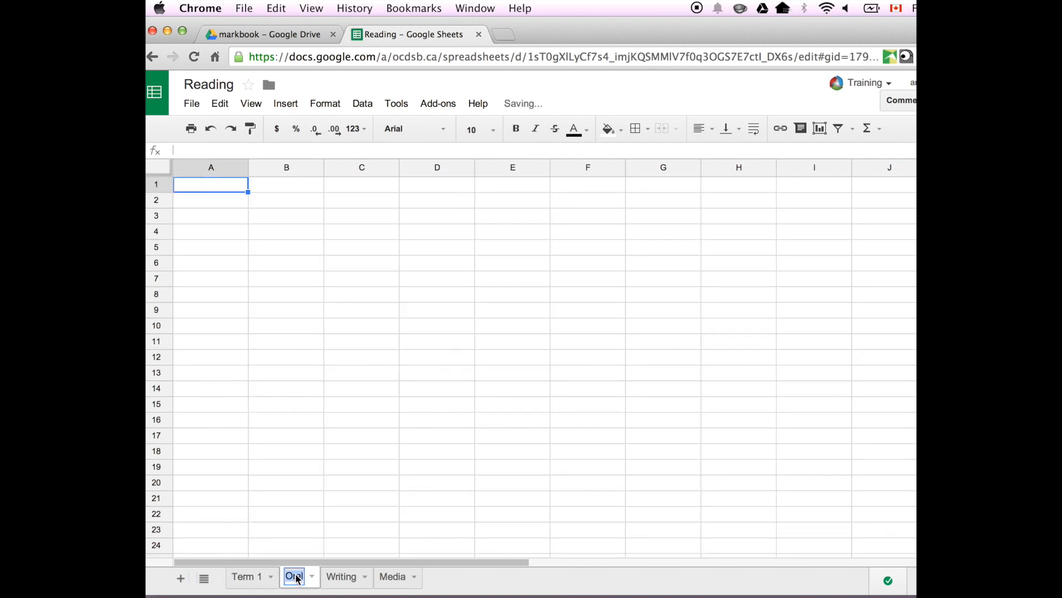
{"action": "type", "text": "Term 2"}
{"action": "left_click", "coordinate": [381, 579]}
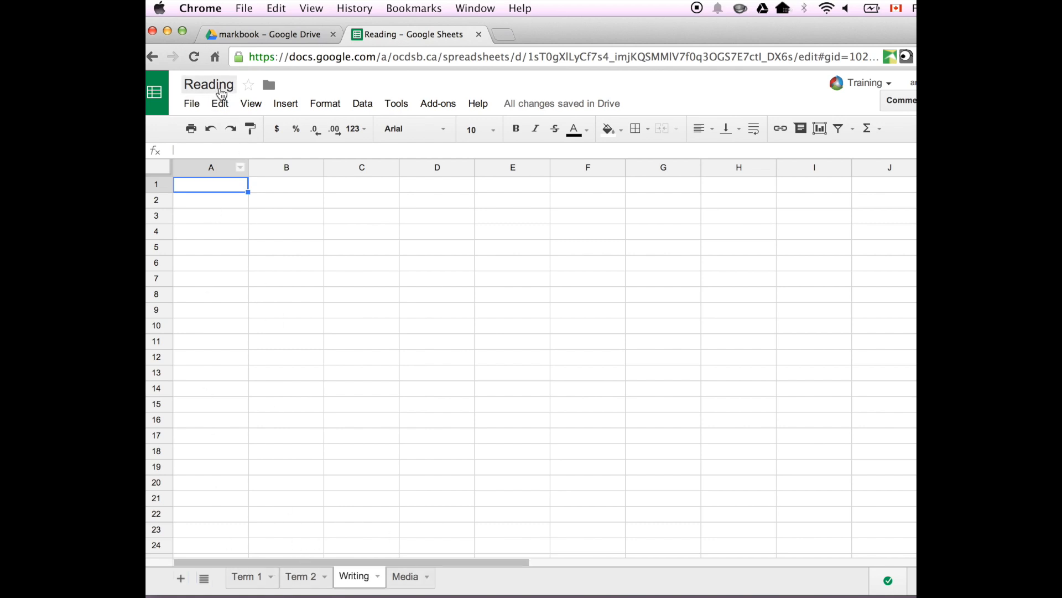
{"action": "left_click", "coordinate": [248, 578]}
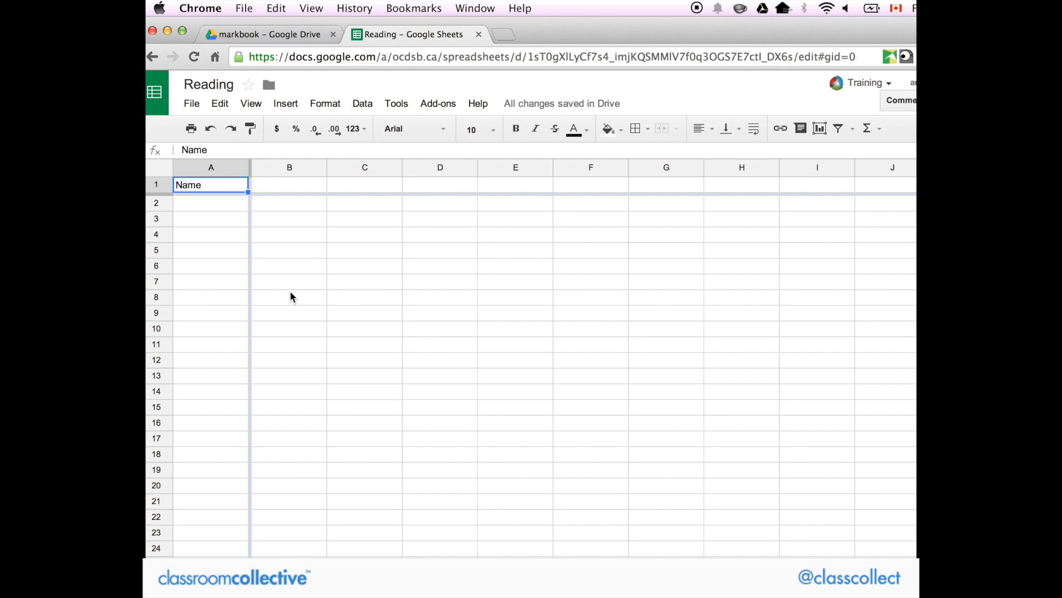
Step: Switch to the markbook folder in Google Drive and look at the file actions for Master Markbook, including making a copy, without applying any
{"action": "left_click", "coordinate": [268, 34]}
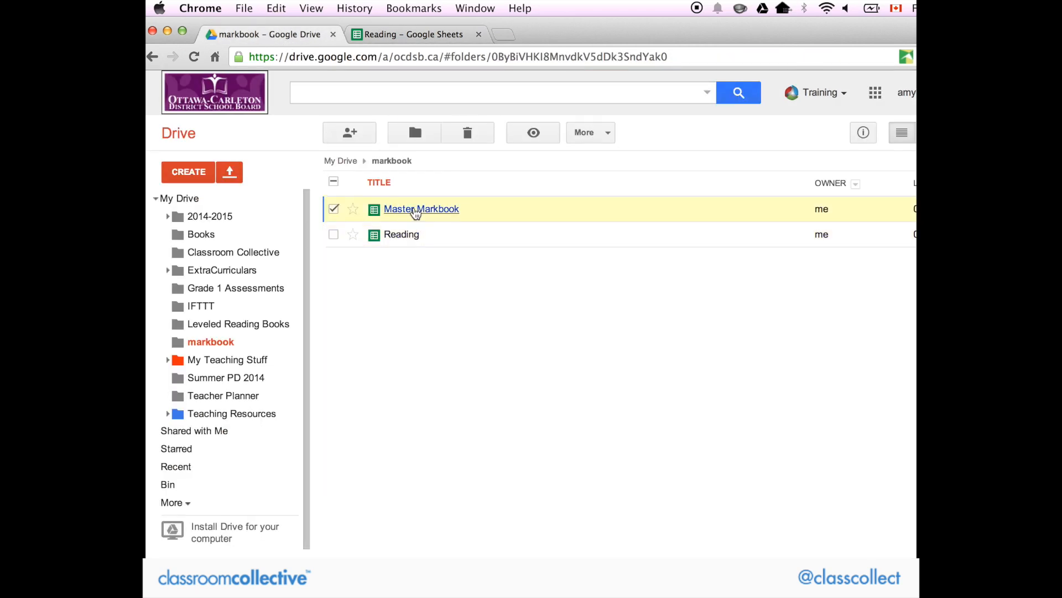
{"action": "left_click", "coordinate": [416, 210]}
{"action": "right_click", "coordinate": [417, 210]}
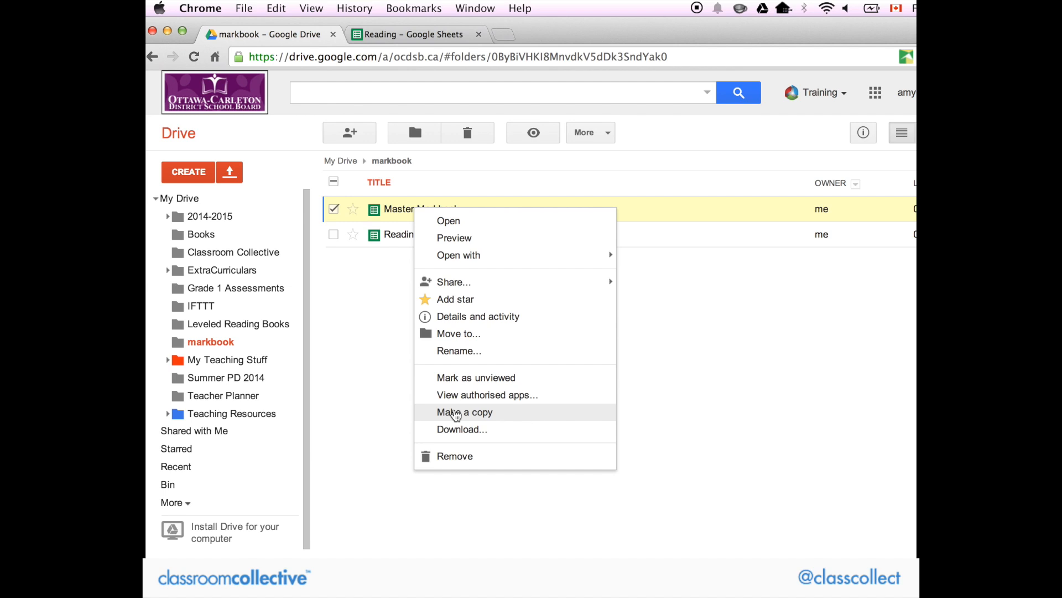
{"action": "left_click", "coordinate": [348, 441]}
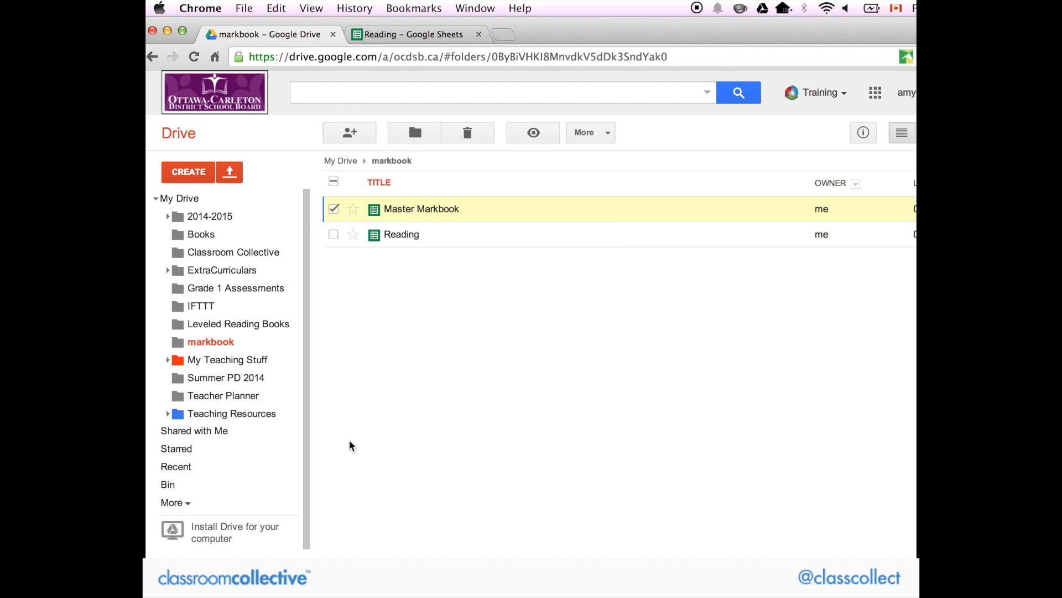